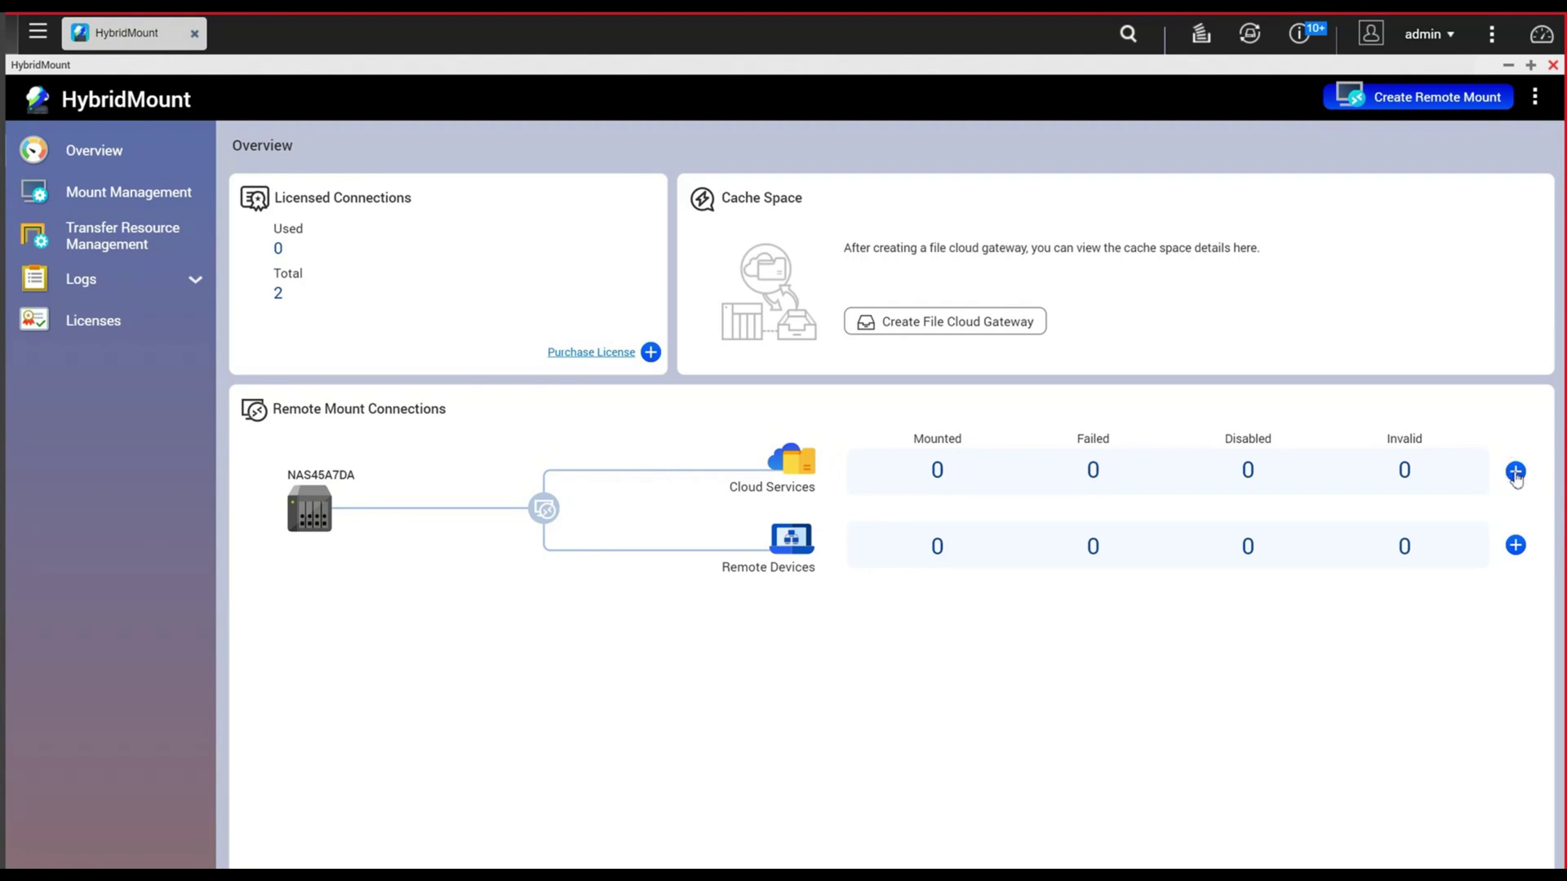
Start a new file cloud gateway for cloud services and choose Microsoft OneDrive as its cloud service
{"action": "left_click", "coordinate": [1515, 473]}
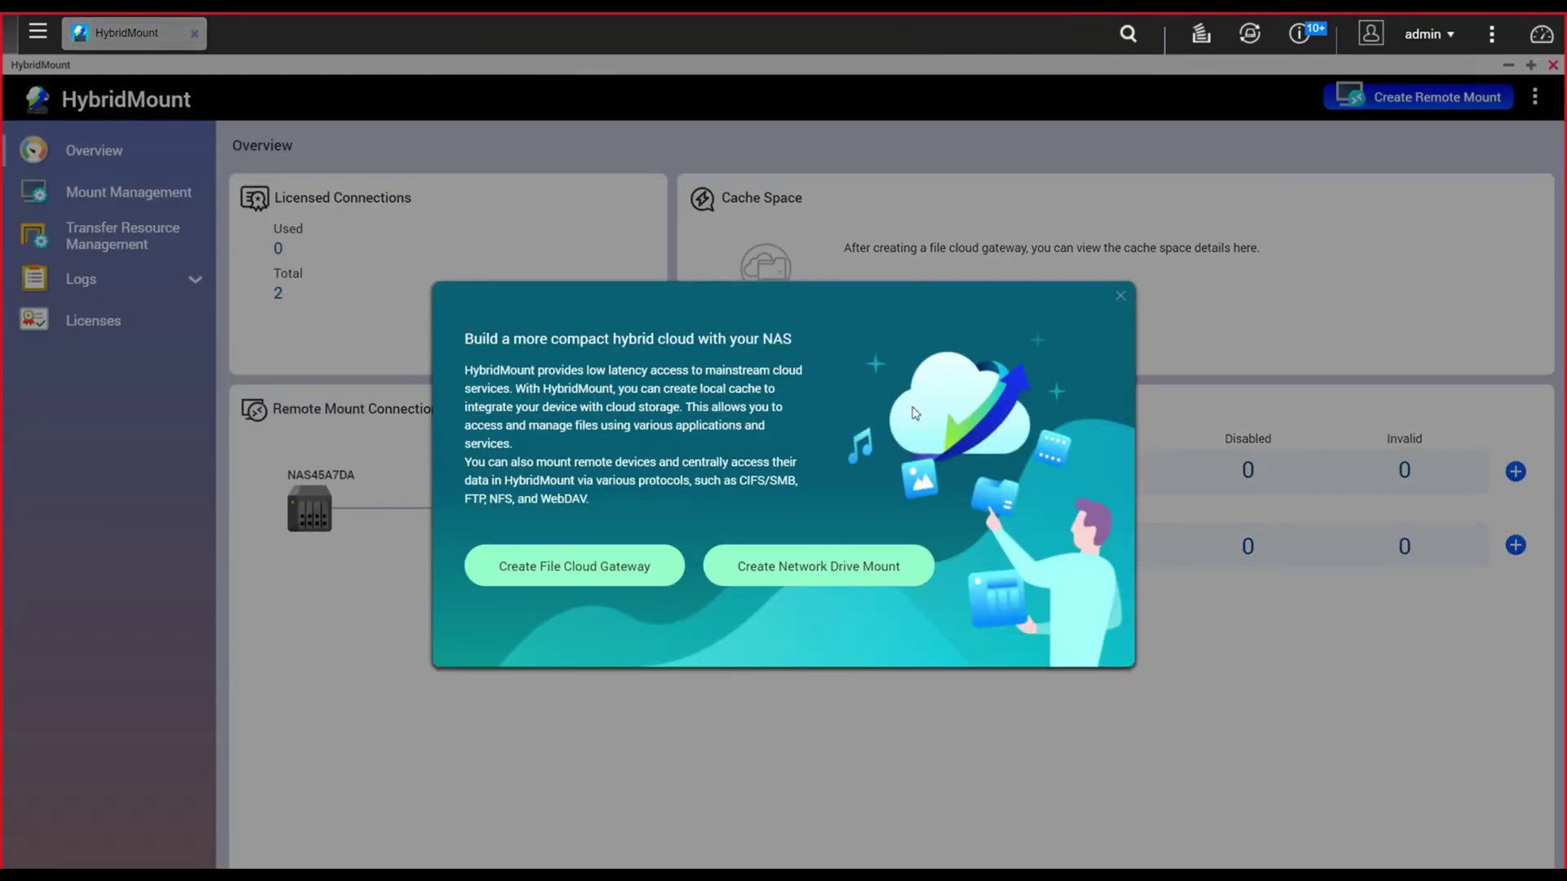
{"action": "left_click", "coordinate": [601, 567]}
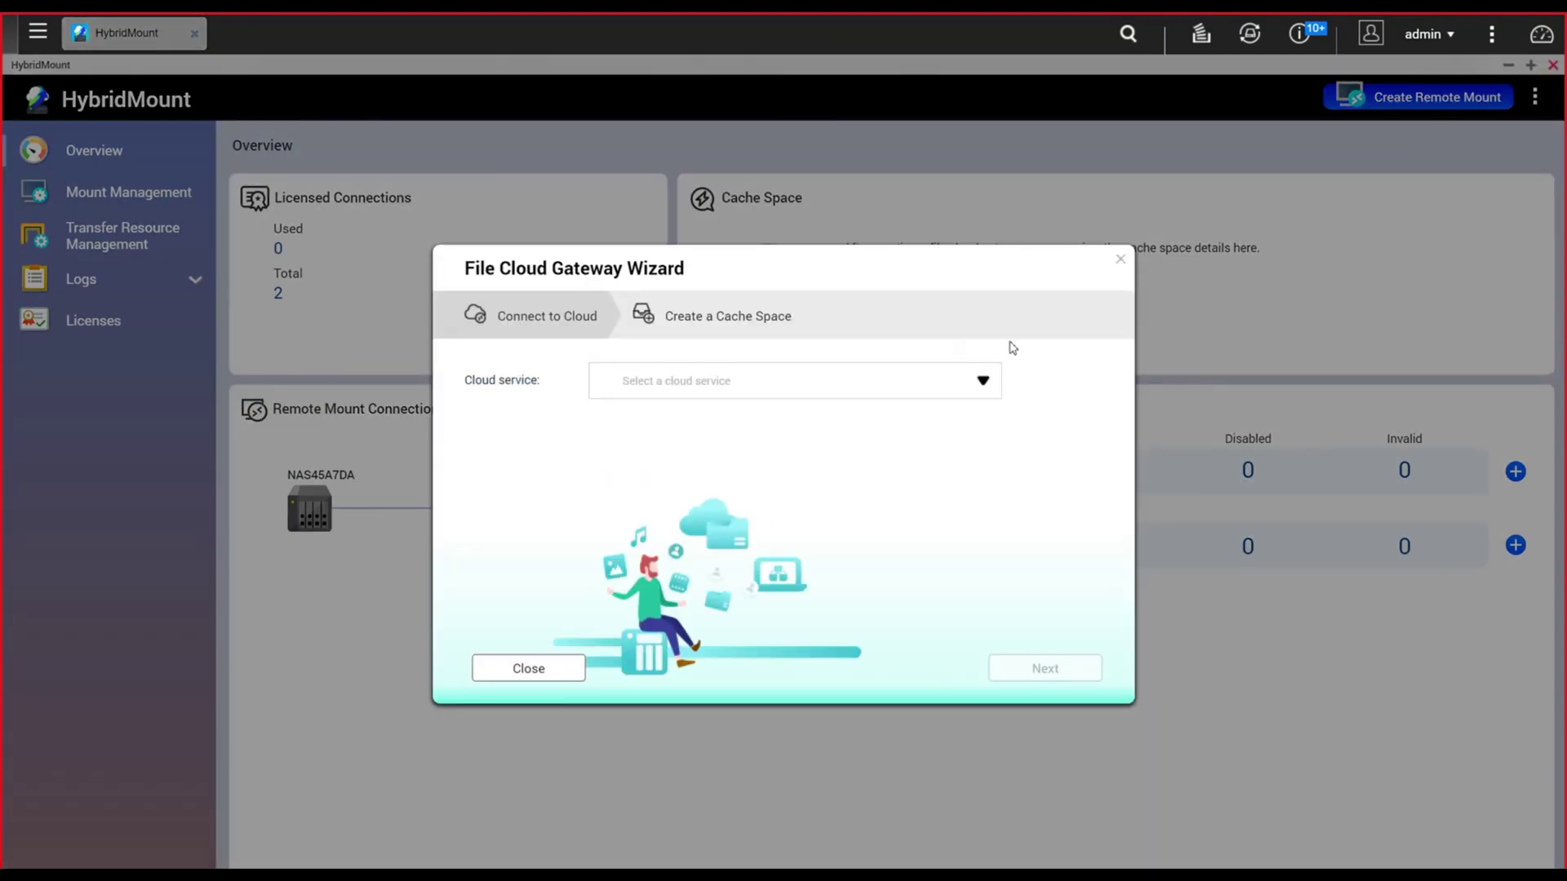
{"action": "left_click", "coordinate": [985, 382]}
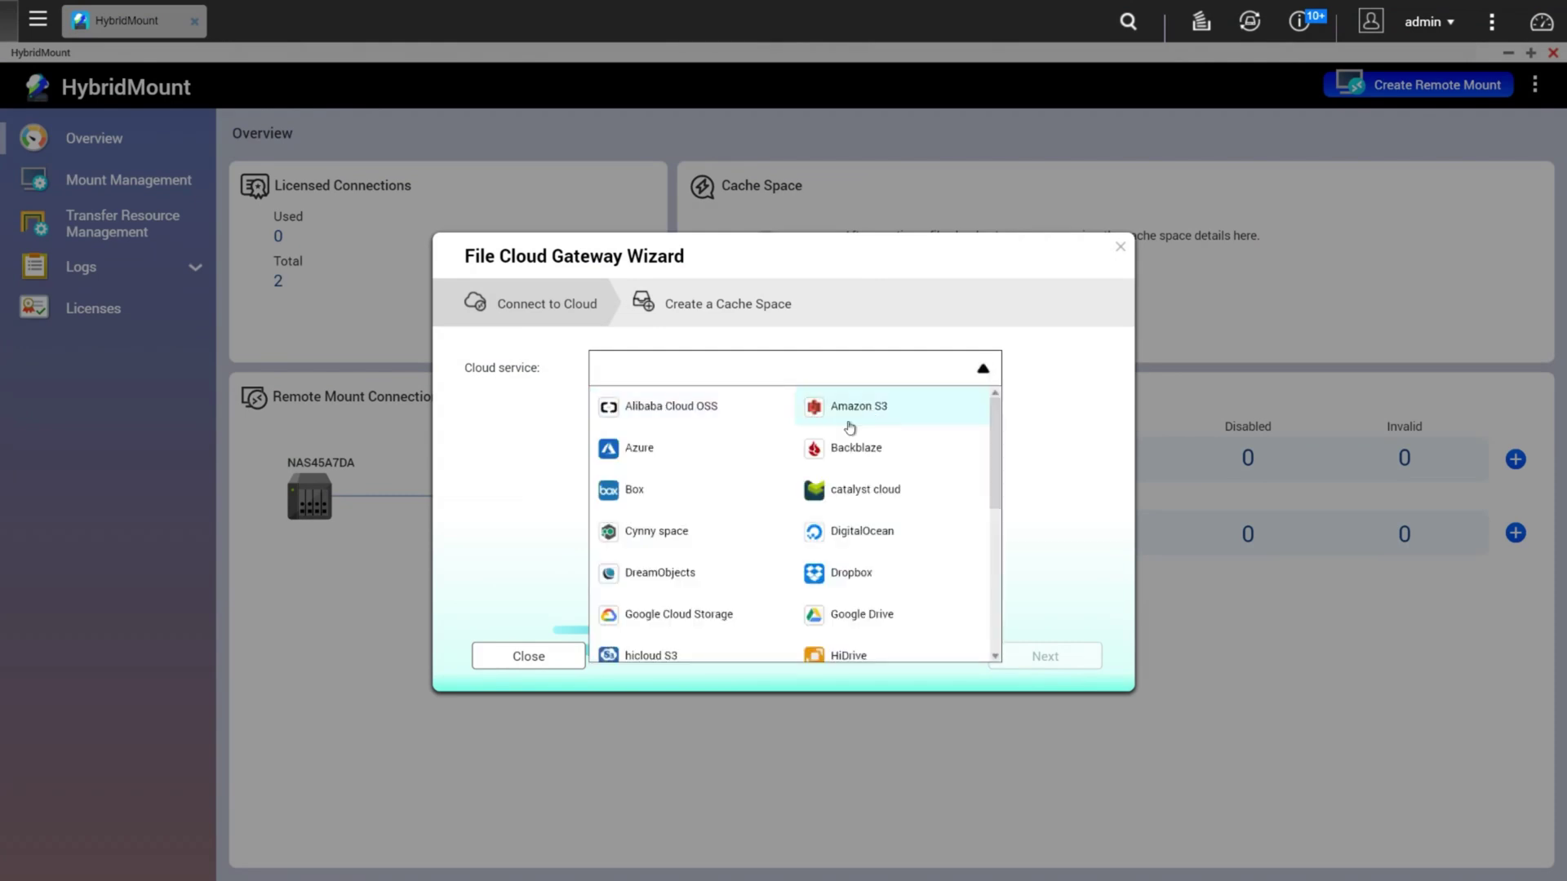
{"action": "scroll", "coordinate": [694, 490], "scroll_direction": "down", "scroll_amount": 5}
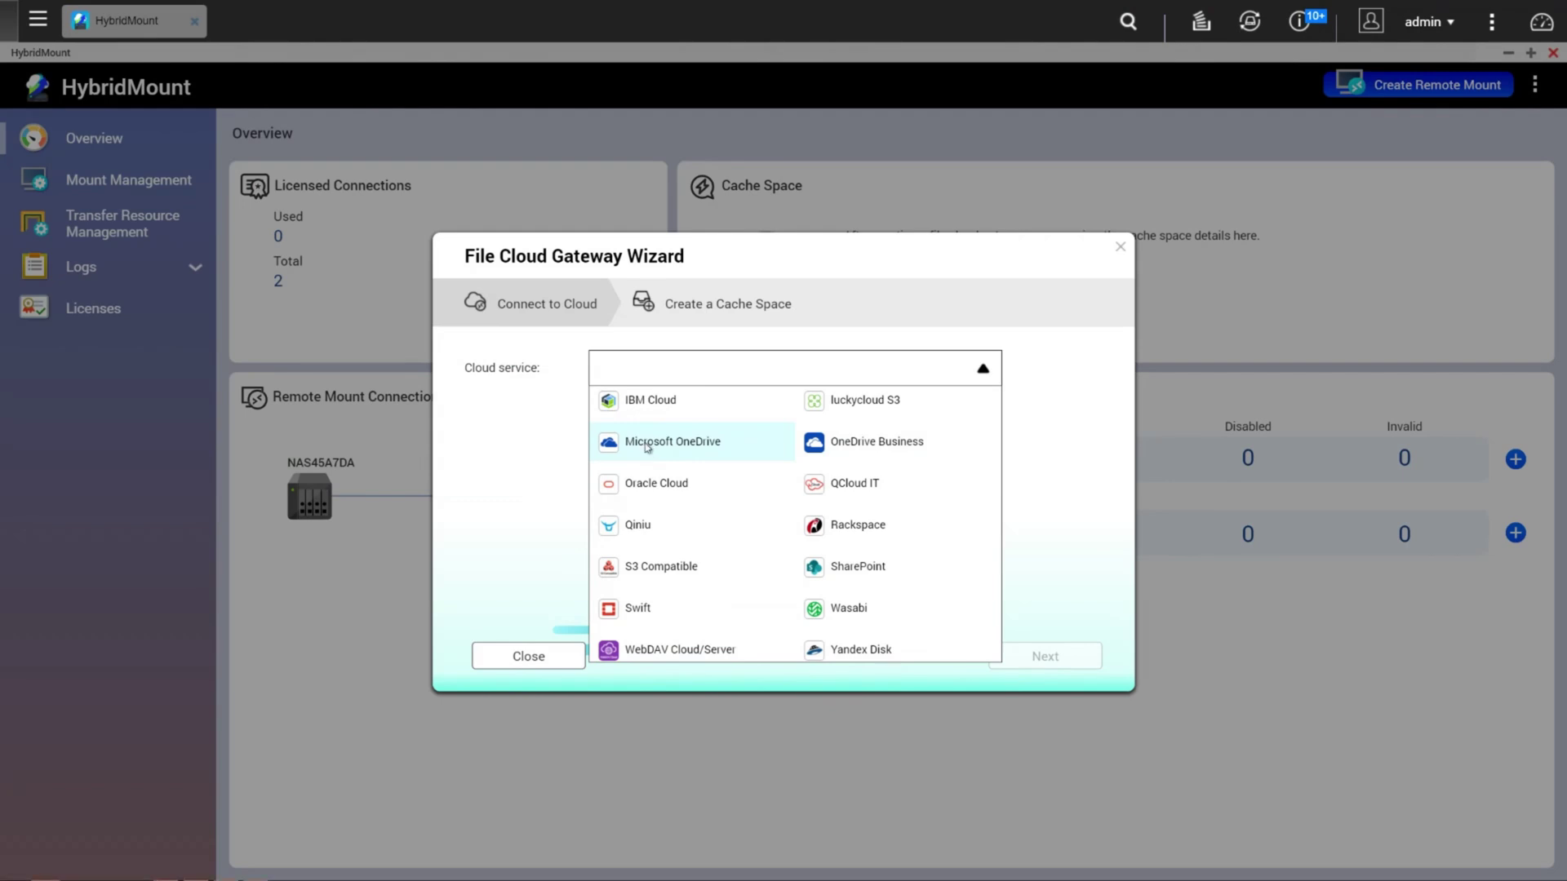
{"action": "left_click", "coordinate": [646, 445]}
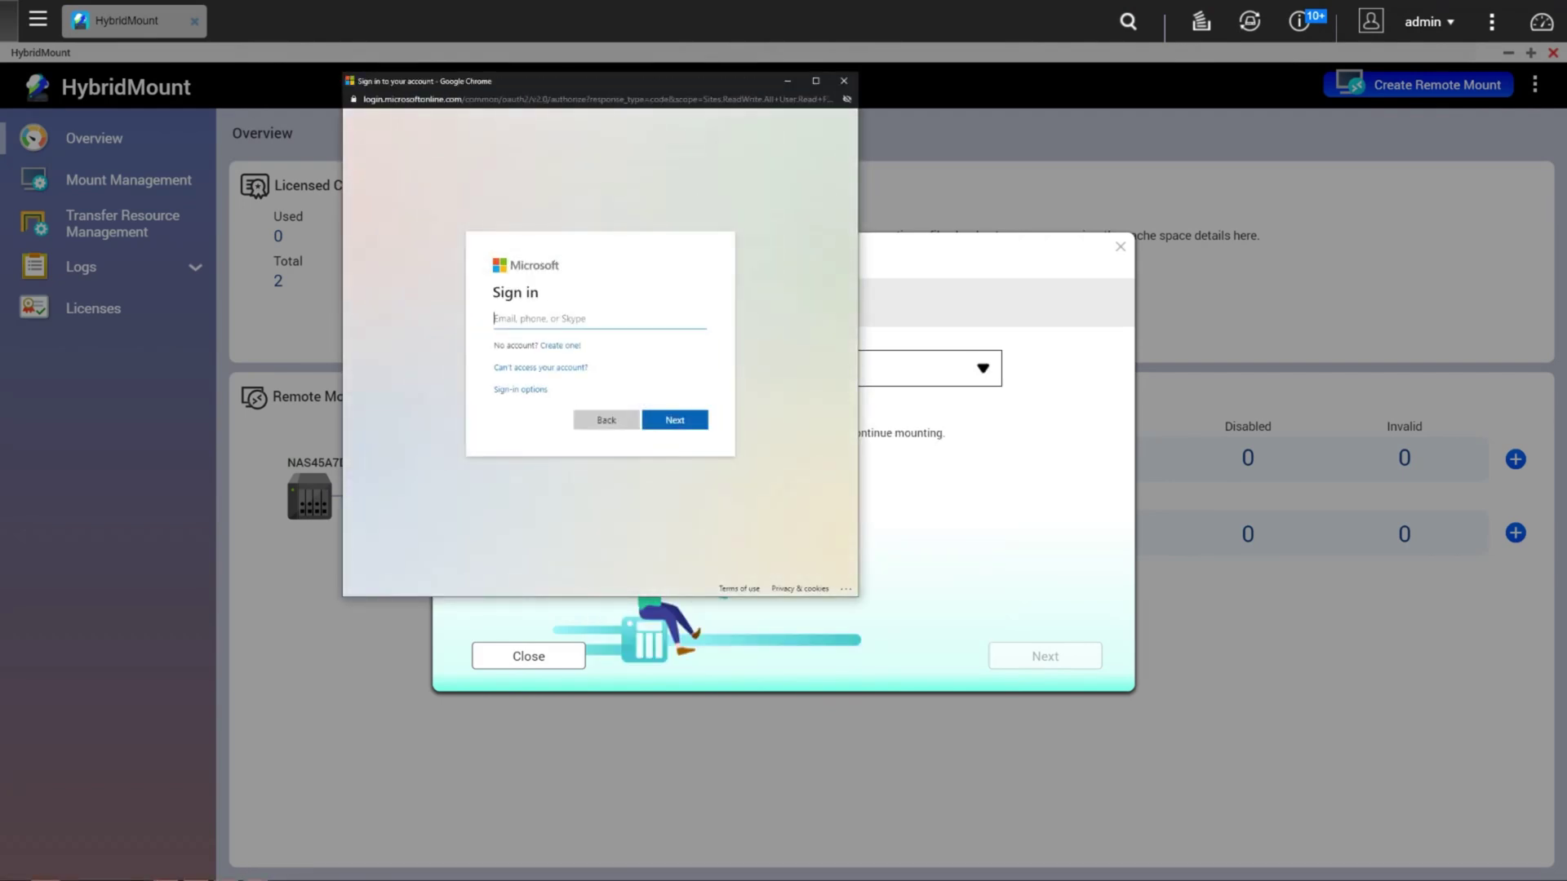
Sign in to Microsoft with the account's e-mail and grant CacheMount the requested access permissions
{"action": "key", "text": "ctrl+v"}
{"action": "left_click", "coordinate": [695, 424]}
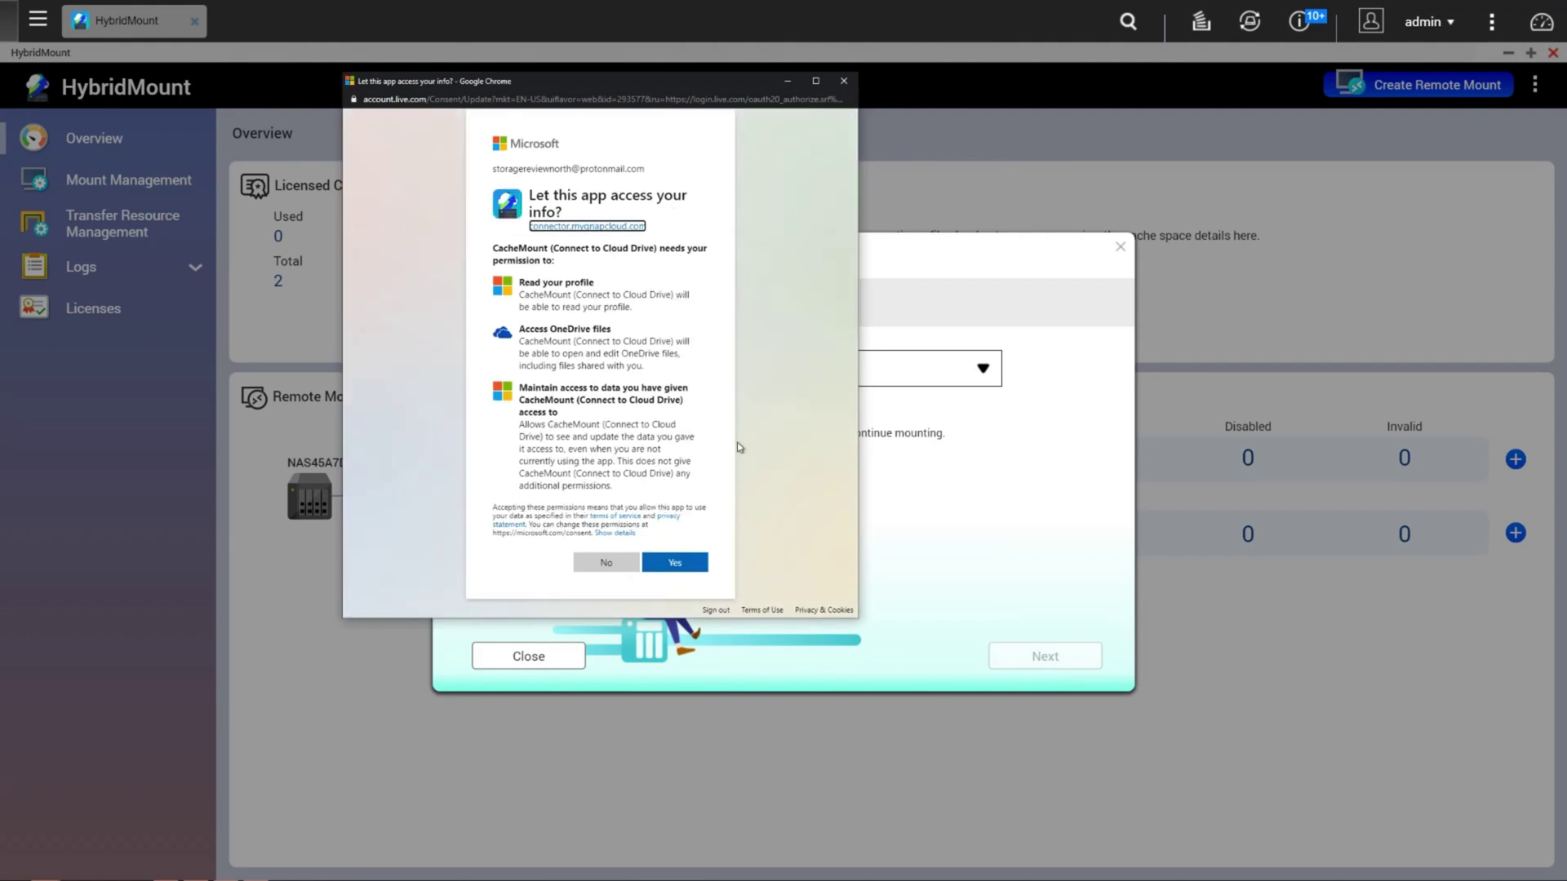
{"action": "left_click", "coordinate": [675, 566]}
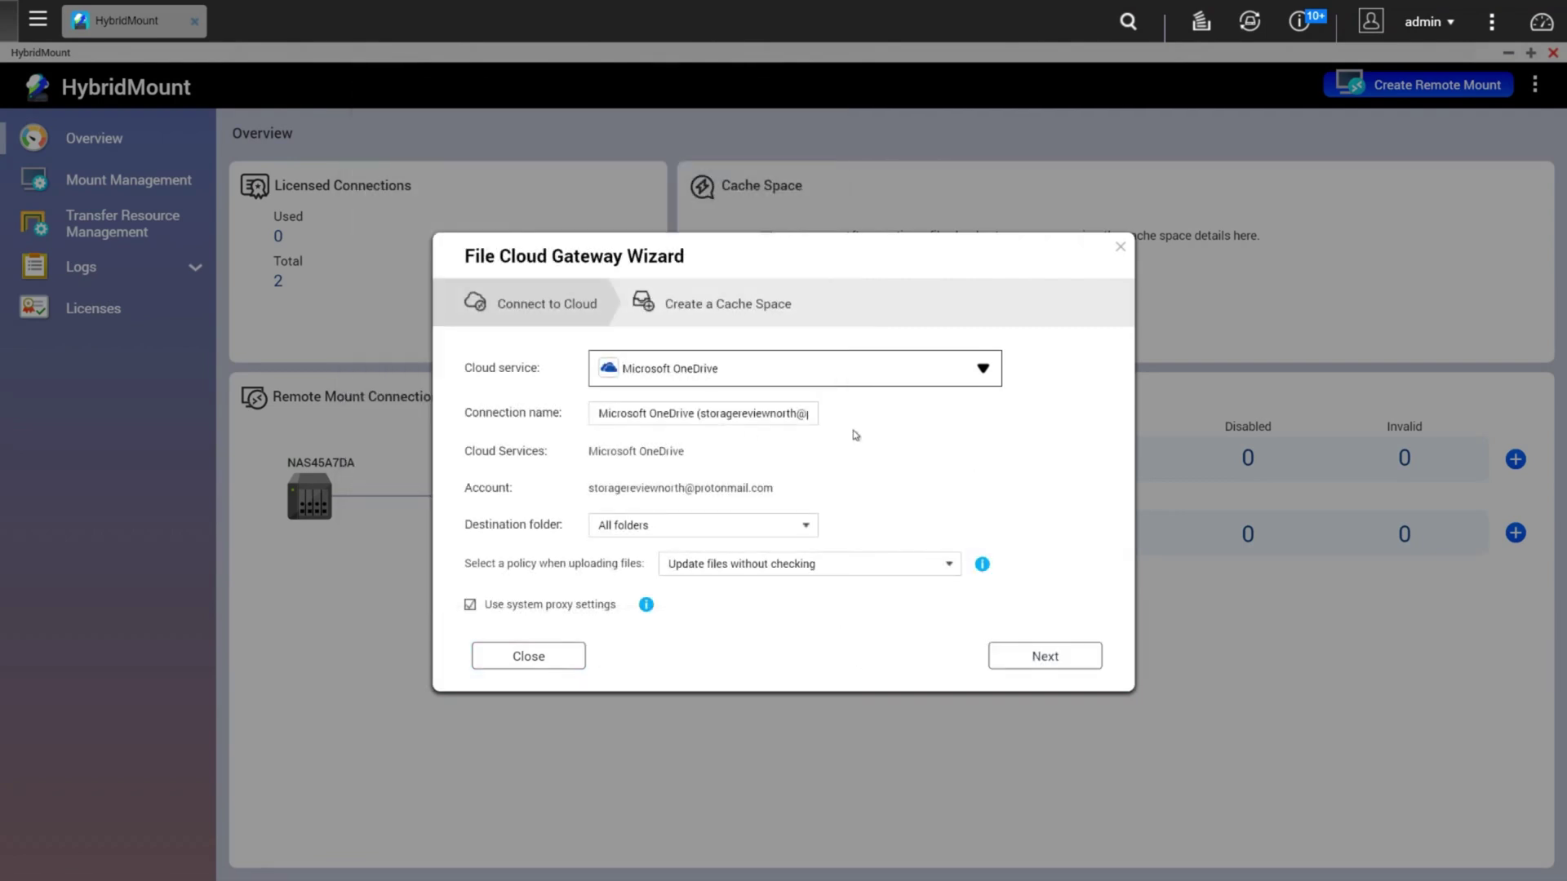
Keep all folders as the OneDrive connection's destination and proceed to the cache space settings
{"action": "left_click", "coordinate": [806, 528]}
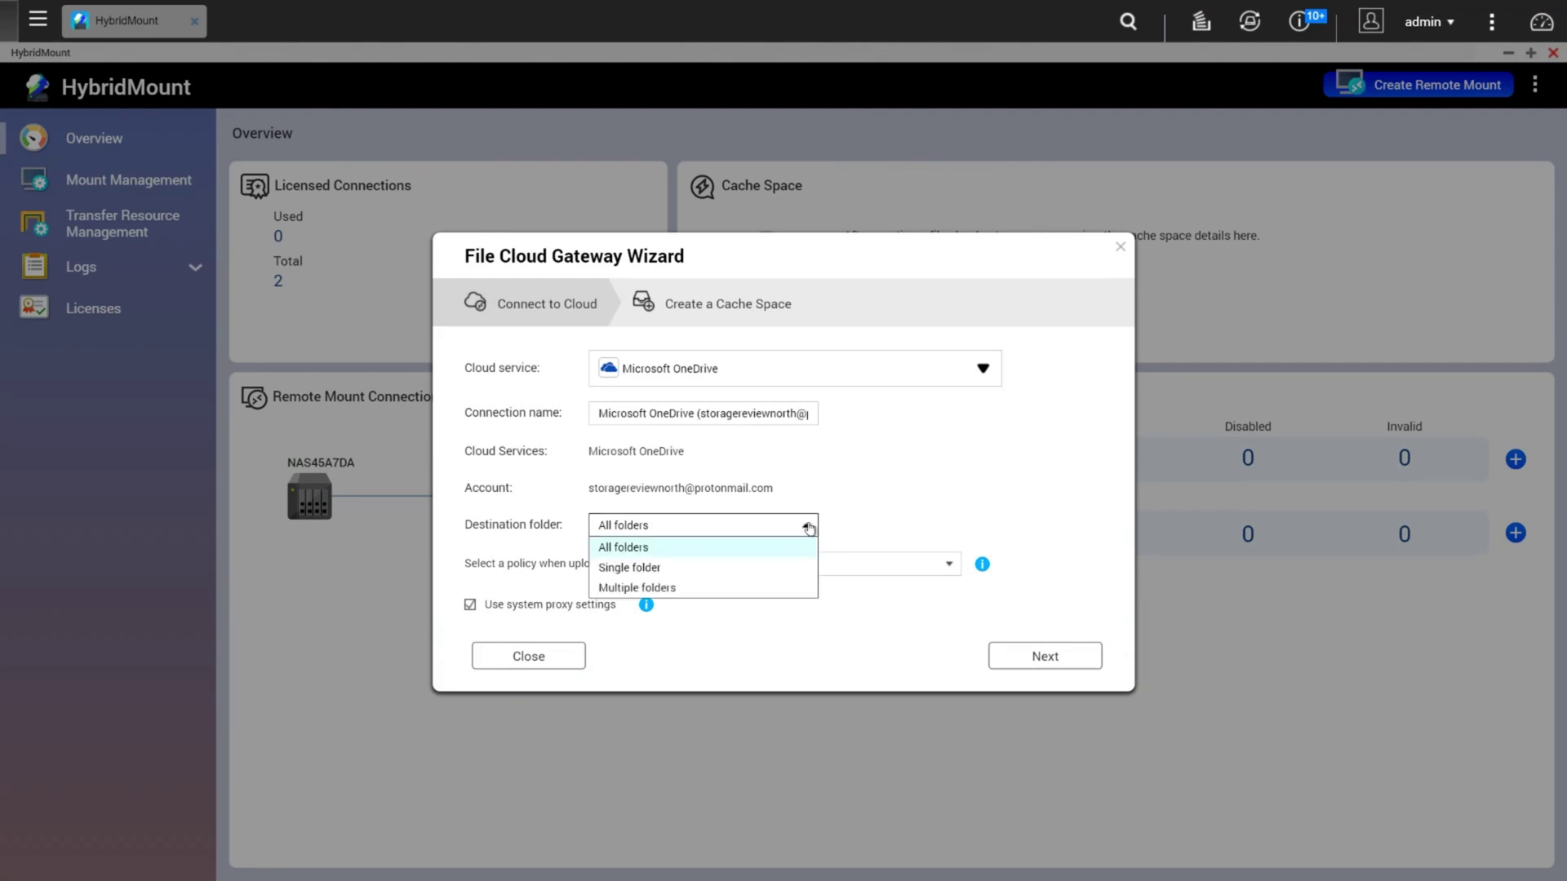
{"action": "left_click", "coordinate": [808, 528]}
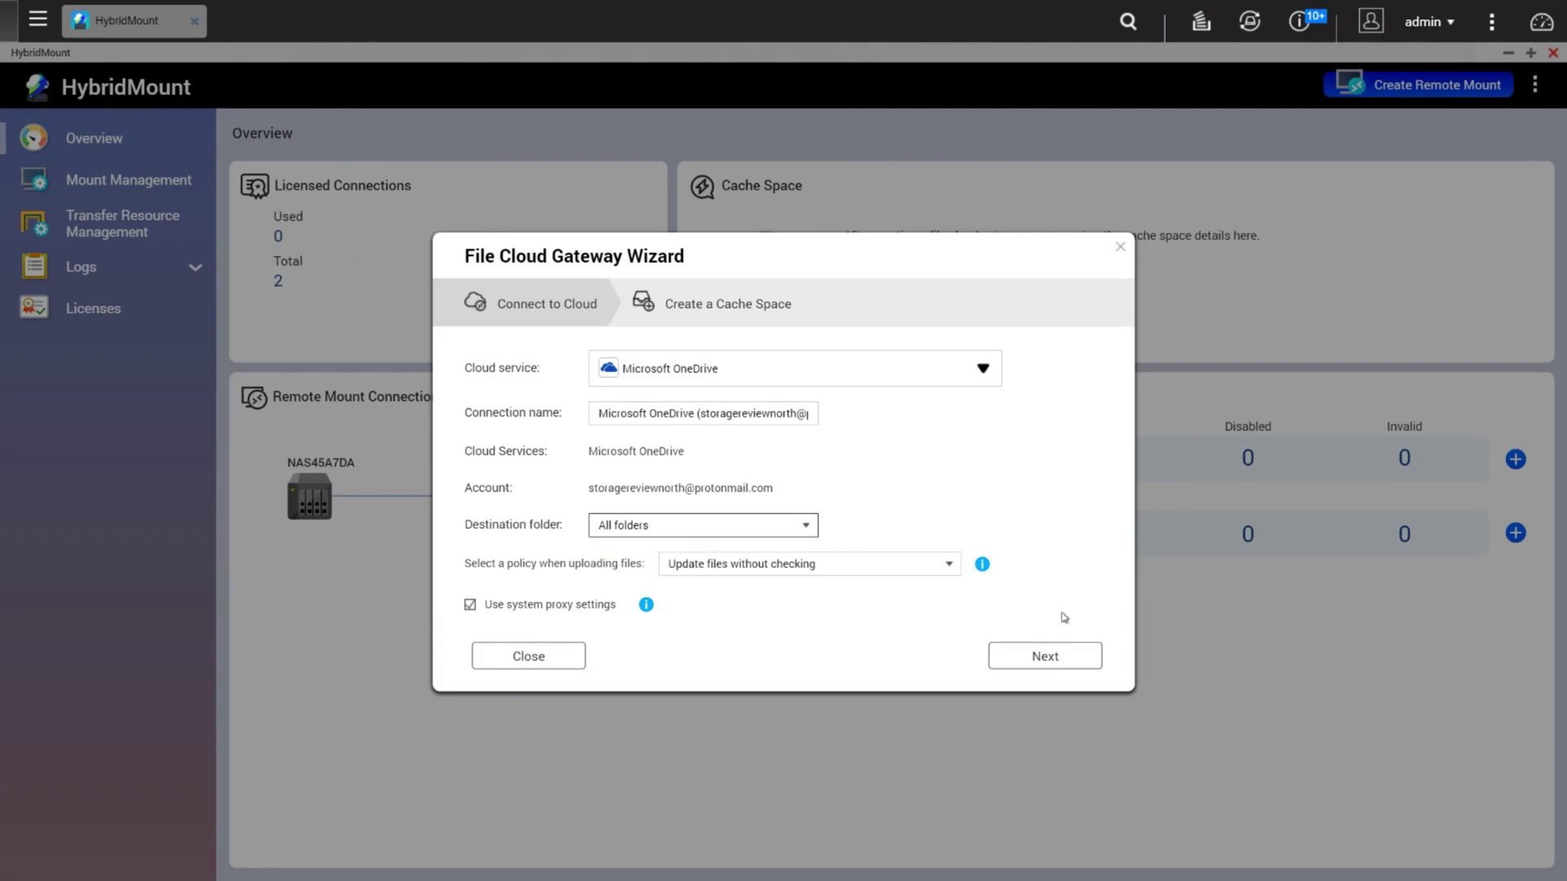
{"action": "left_click", "coordinate": [1014, 658]}
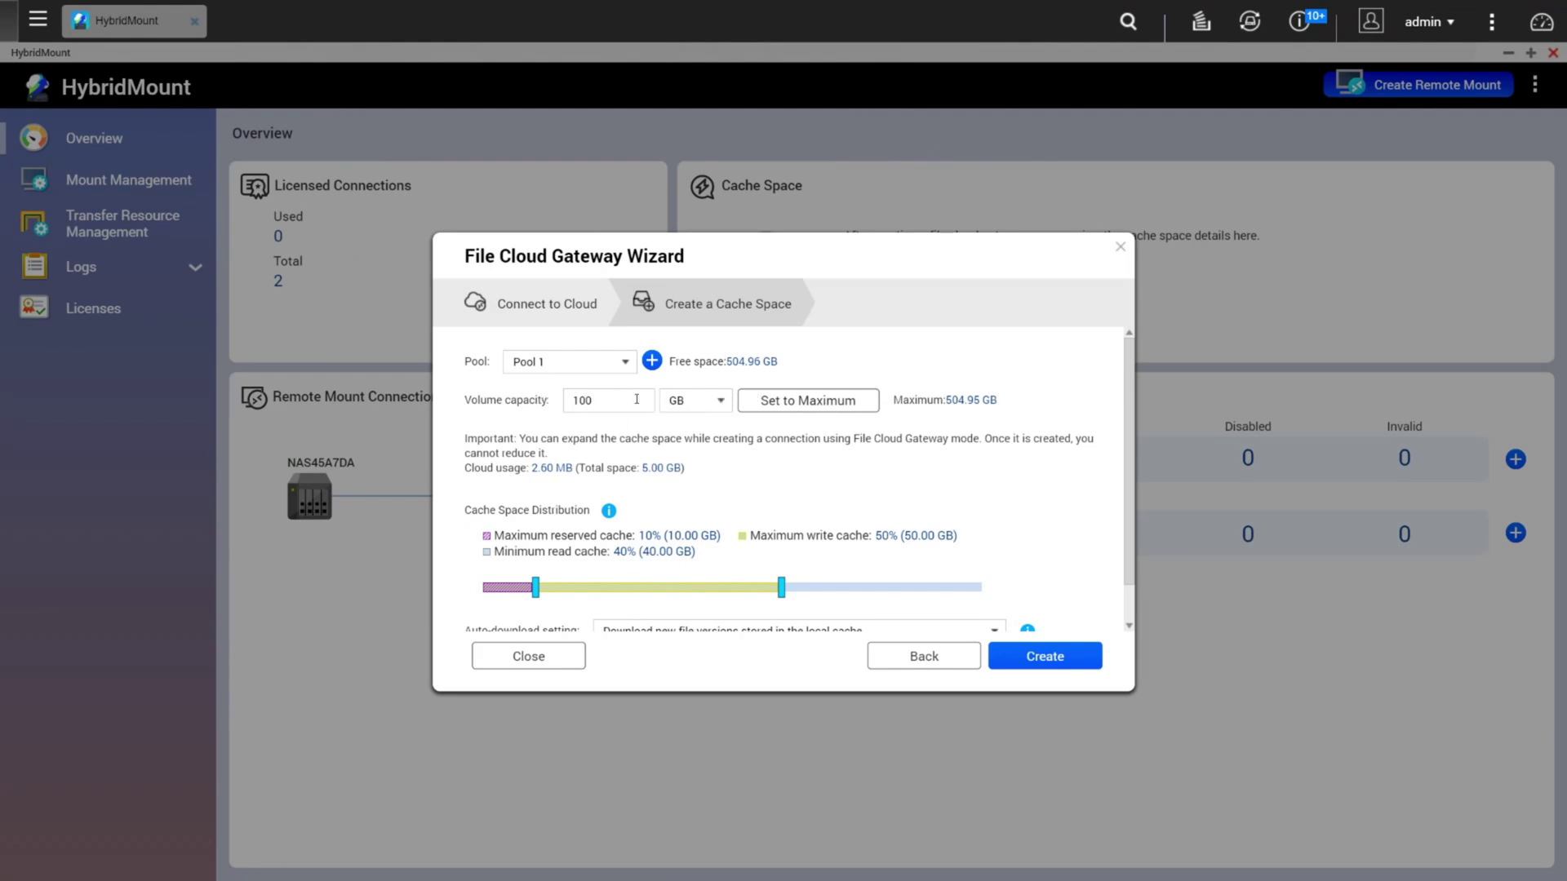
Try to create the OneDrive gateway with a volume capacity of 15 GB
{"action": "left_click_drag", "start_coordinate": [639, 402], "coordinate": [556, 408]}
{"action": "type", "text": "15"}
{"action": "scroll", "coordinate": [948, 427], "scroll_direction": "down", "scroll_amount": 1}
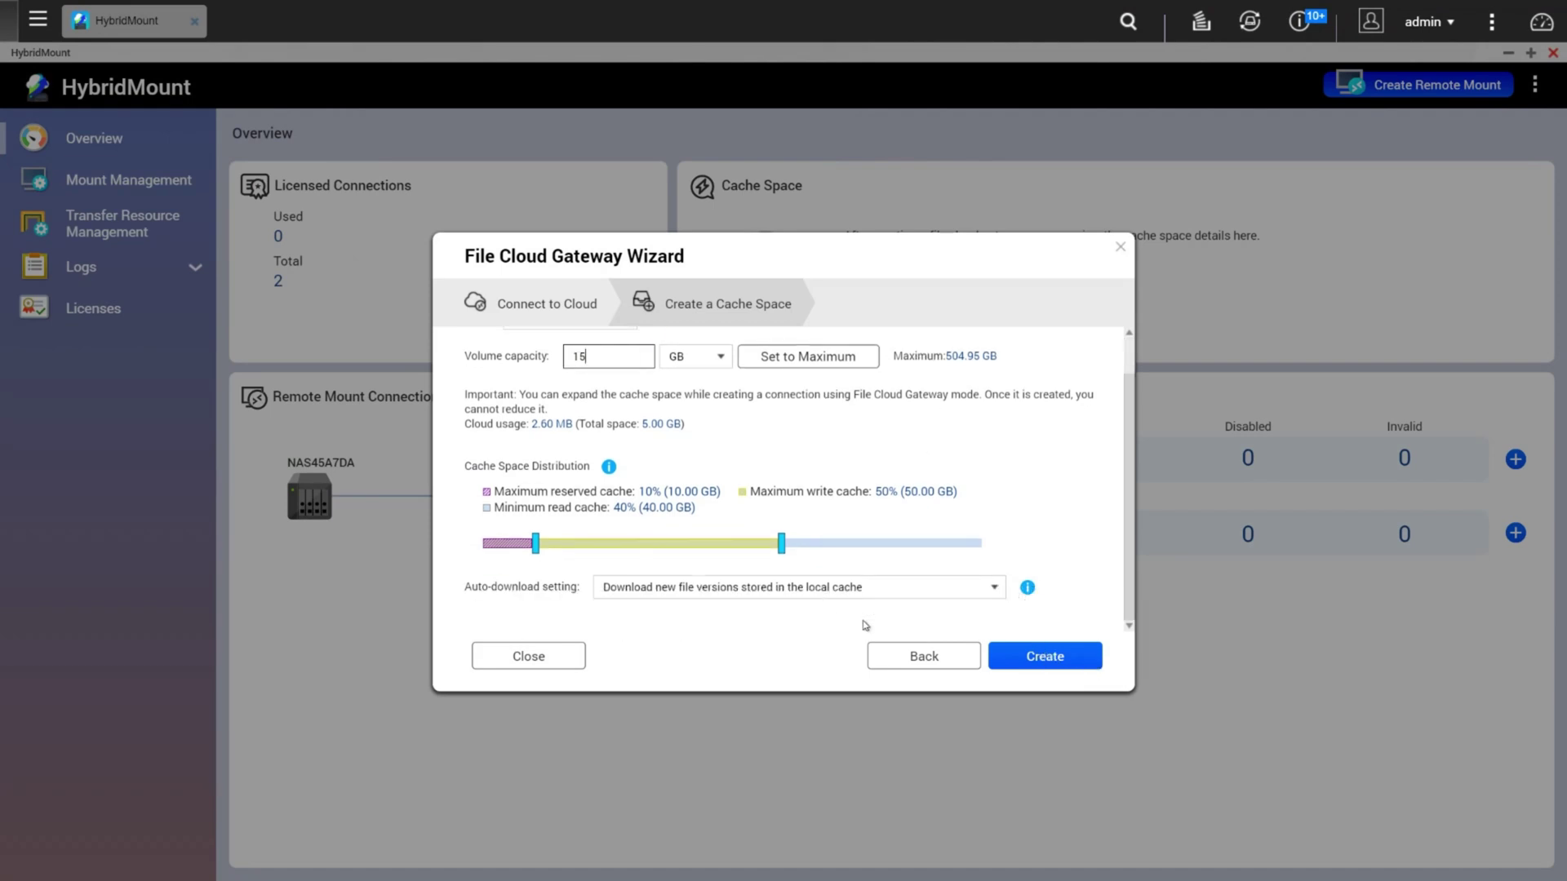
{"action": "left_click", "coordinate": [1054, 659]}
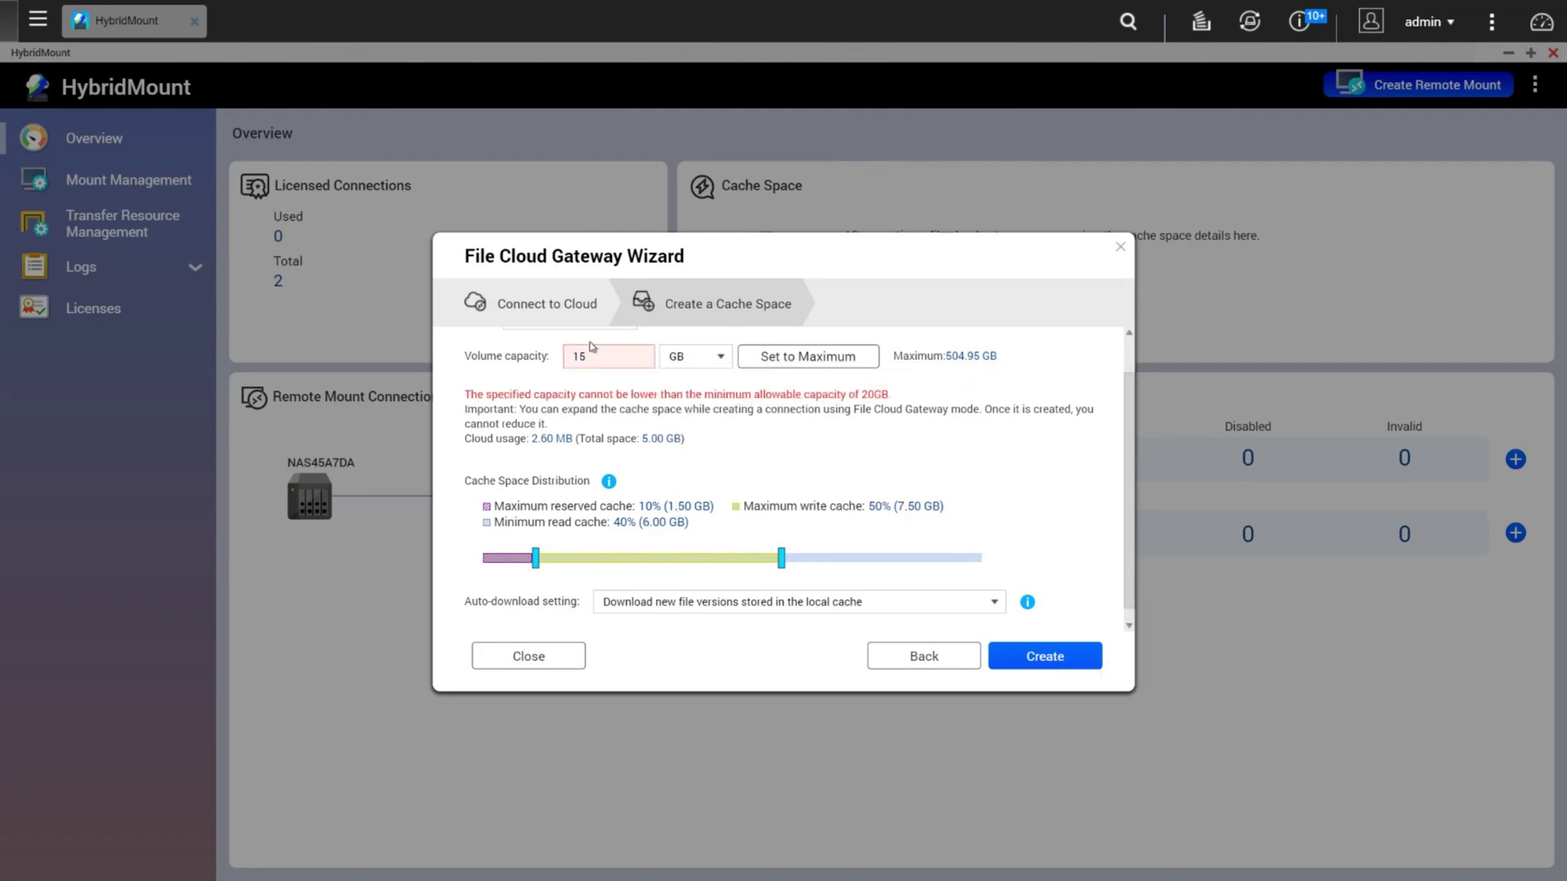
Set the cache volume capacity to 25 GB and create the OneDrive gateway
{"action": "left_click_drag", "start_coordinate": [597, 353], "coordinate": [532, 363]}
{"action": "type", "text": "25"}
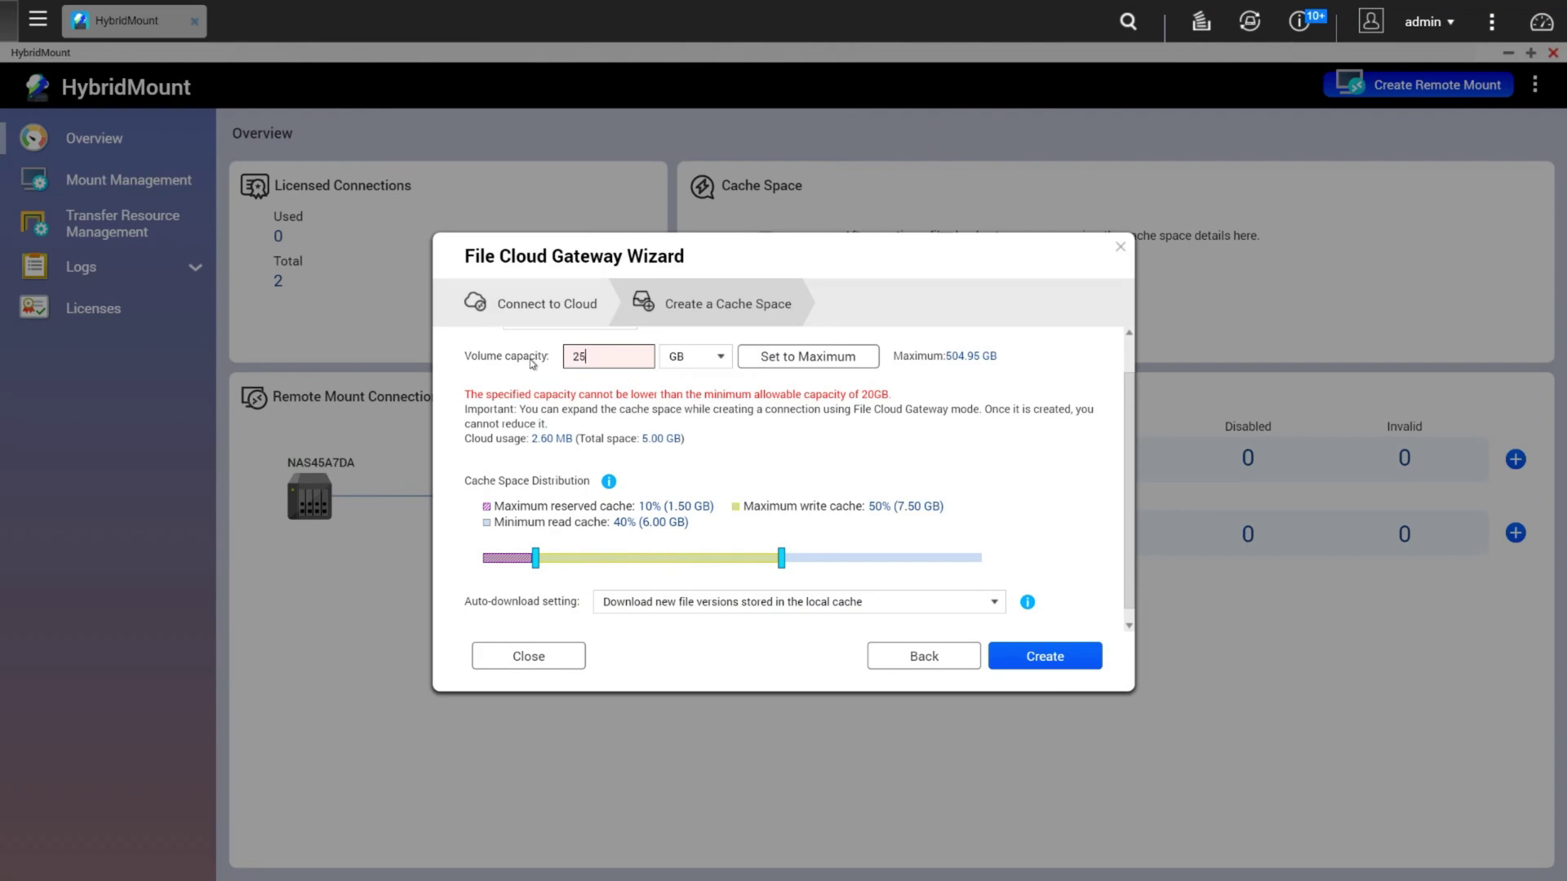
{"action": "left_click", "coordinate": [1038, 666]}
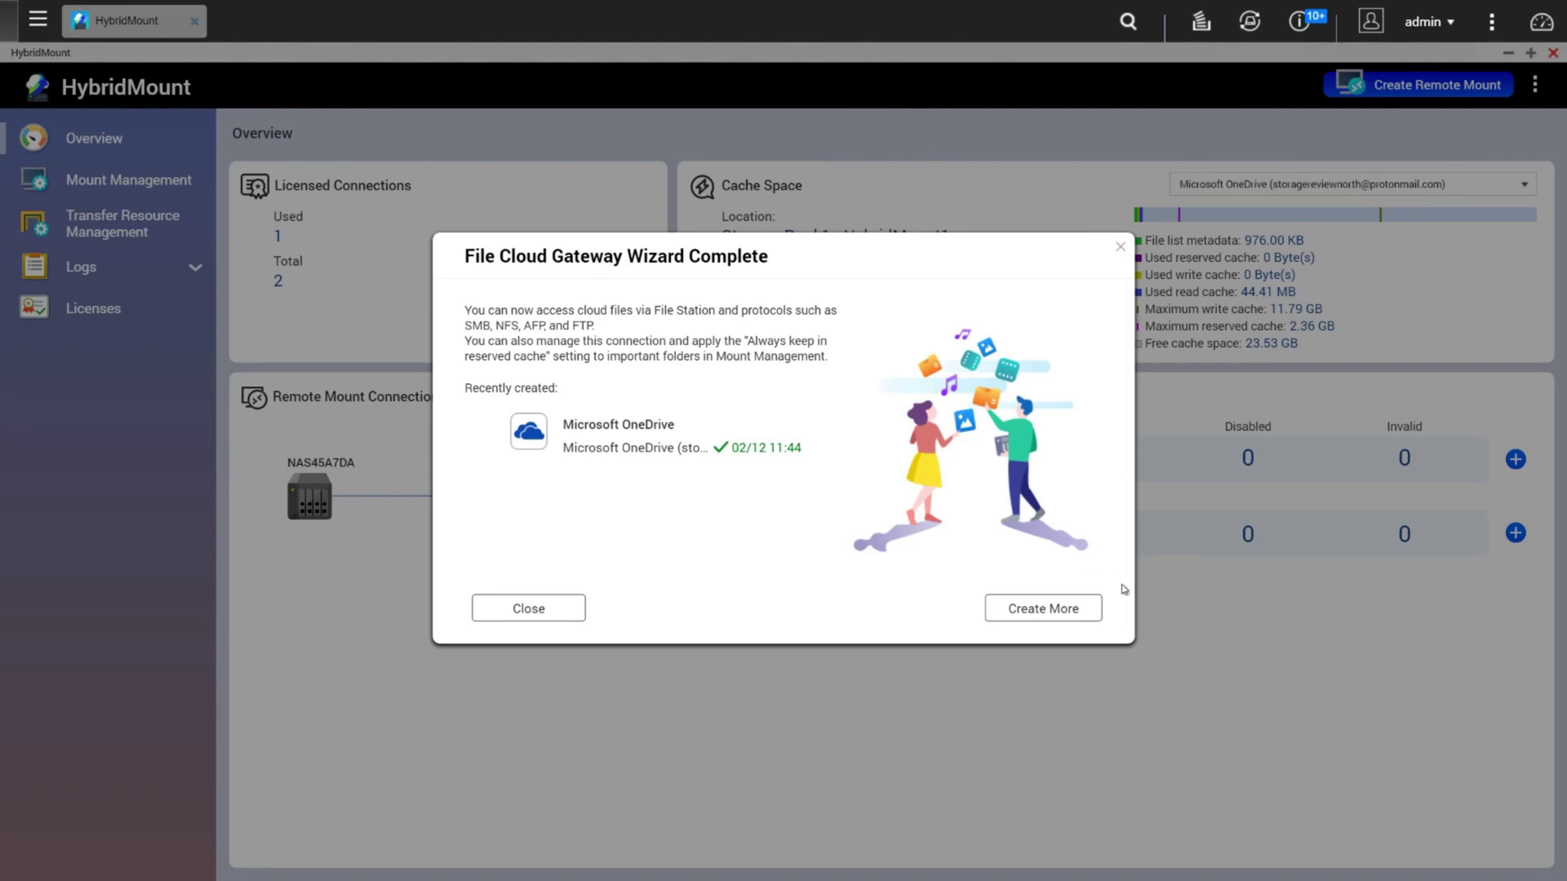
Create another file cloud gateway for Dropbox with all folders and a 100 GB cache volume in Pool 1
{"action": "left_click", "coordinate": [1038, 612]}
{"action": "left_click", "coordinate": [780, 376]}
{"action": "left_click", "coordinate": [982, 368]}
{"action": "scroll", "coordinate": [885, 564], "scroll_direction": "down", "scroll_amount": 2}
{"action": "left_click", "coordinate": [875, 495]}
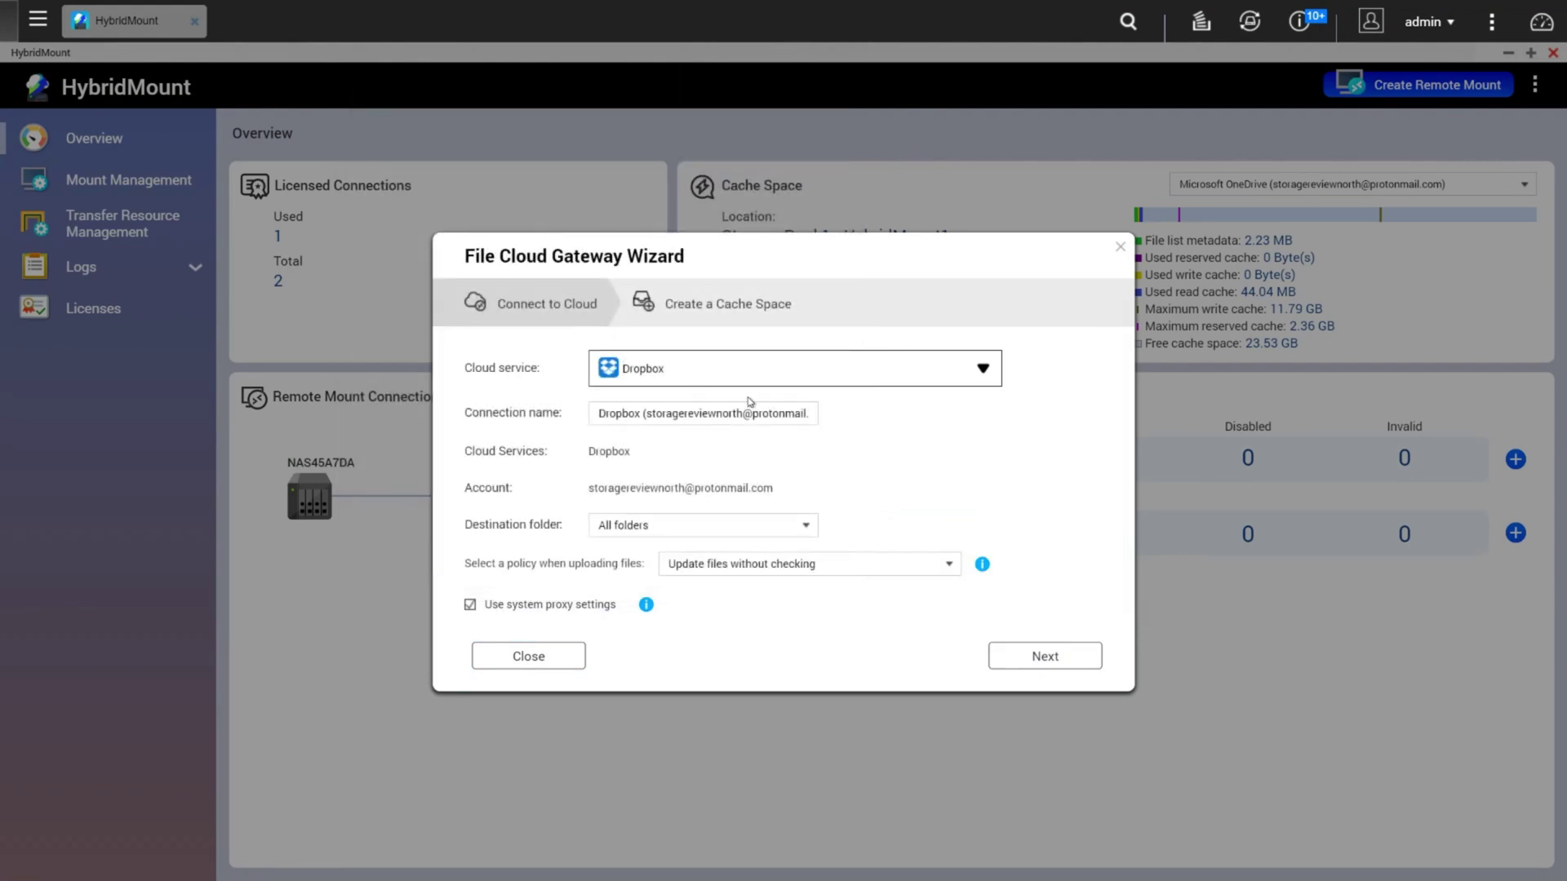
{"action": "left_click", "coordinate": [1066, 661]}
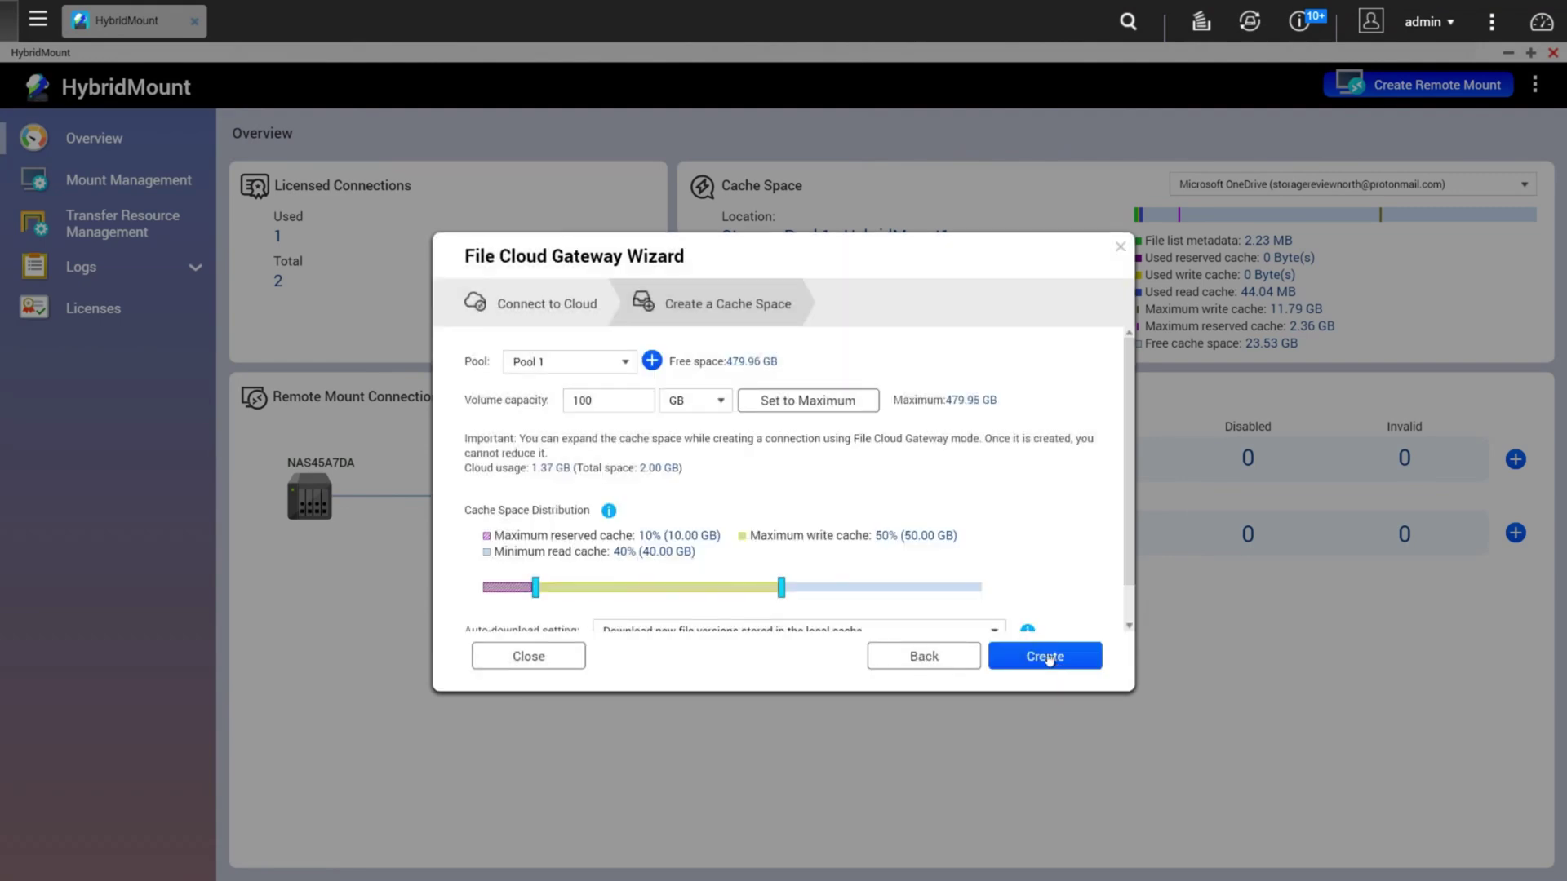
{"action": "left_click", "coordinate": [1049, 660]}
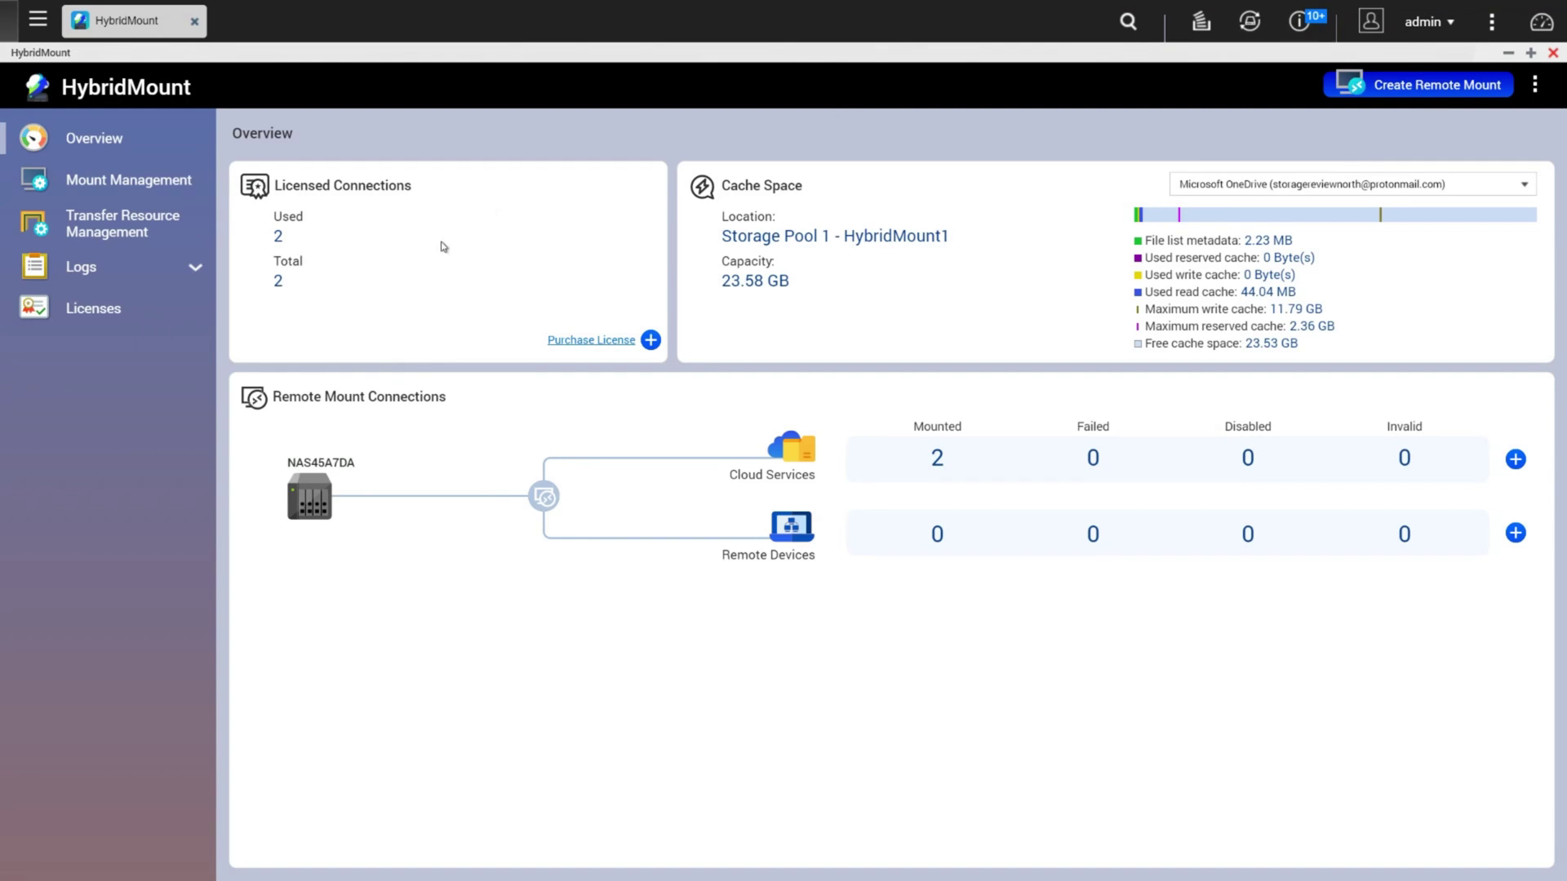
Minimize HybridMount, switch to File Station, and copy the Linux ISOs folder from the Dropbox mount
{"action": "left_click", "coordinate": [1509, 54]}
{"action": "left_click", "coordinate": [528, 198]}
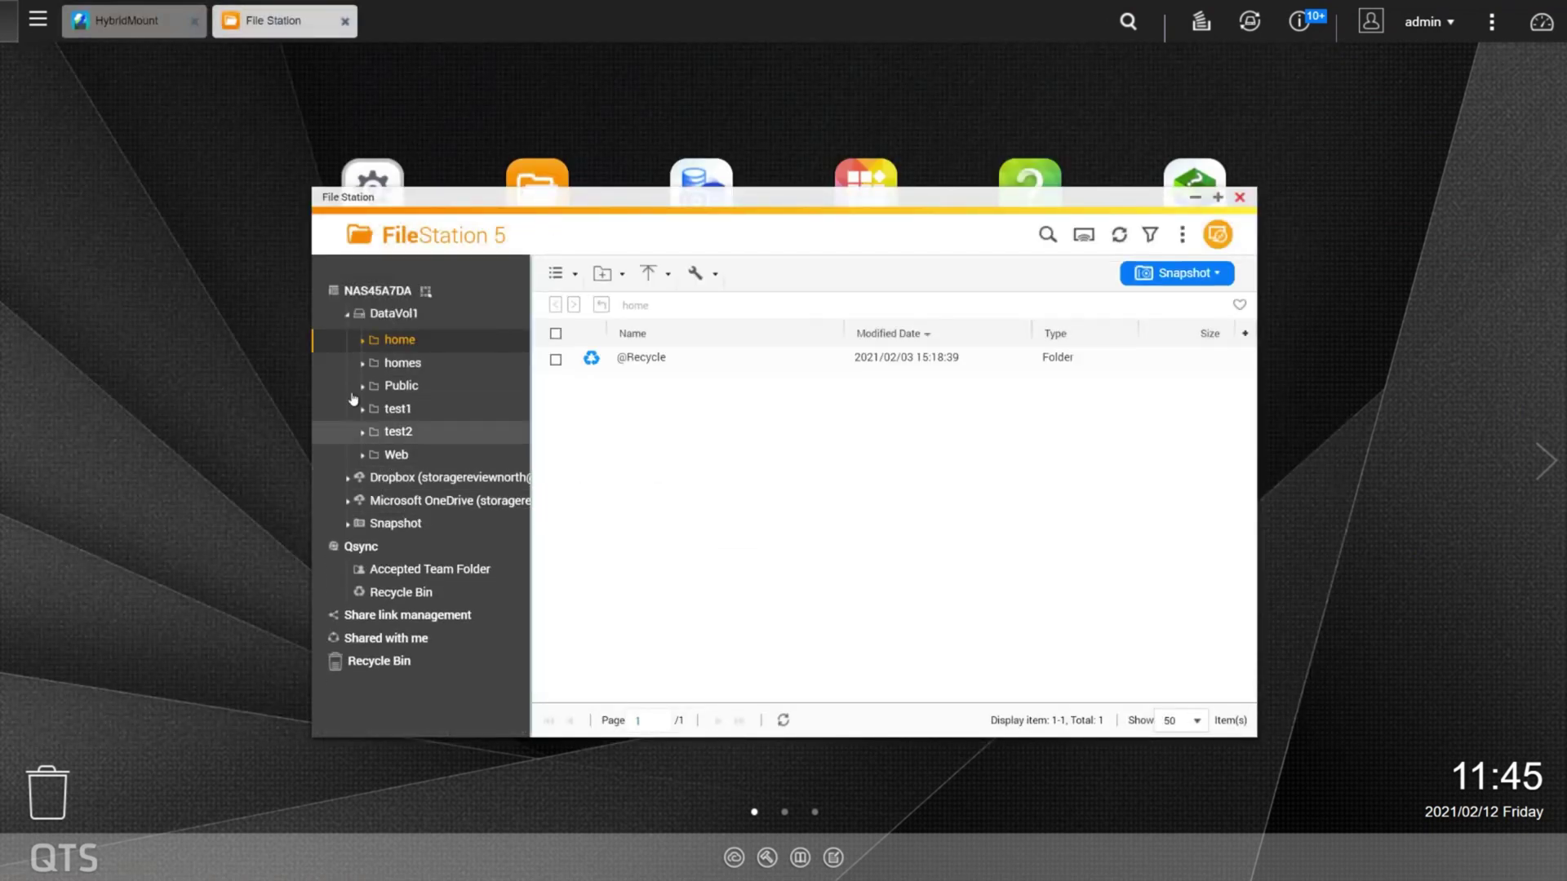
{"action": "left_click", "coordinate": [408, 478]}
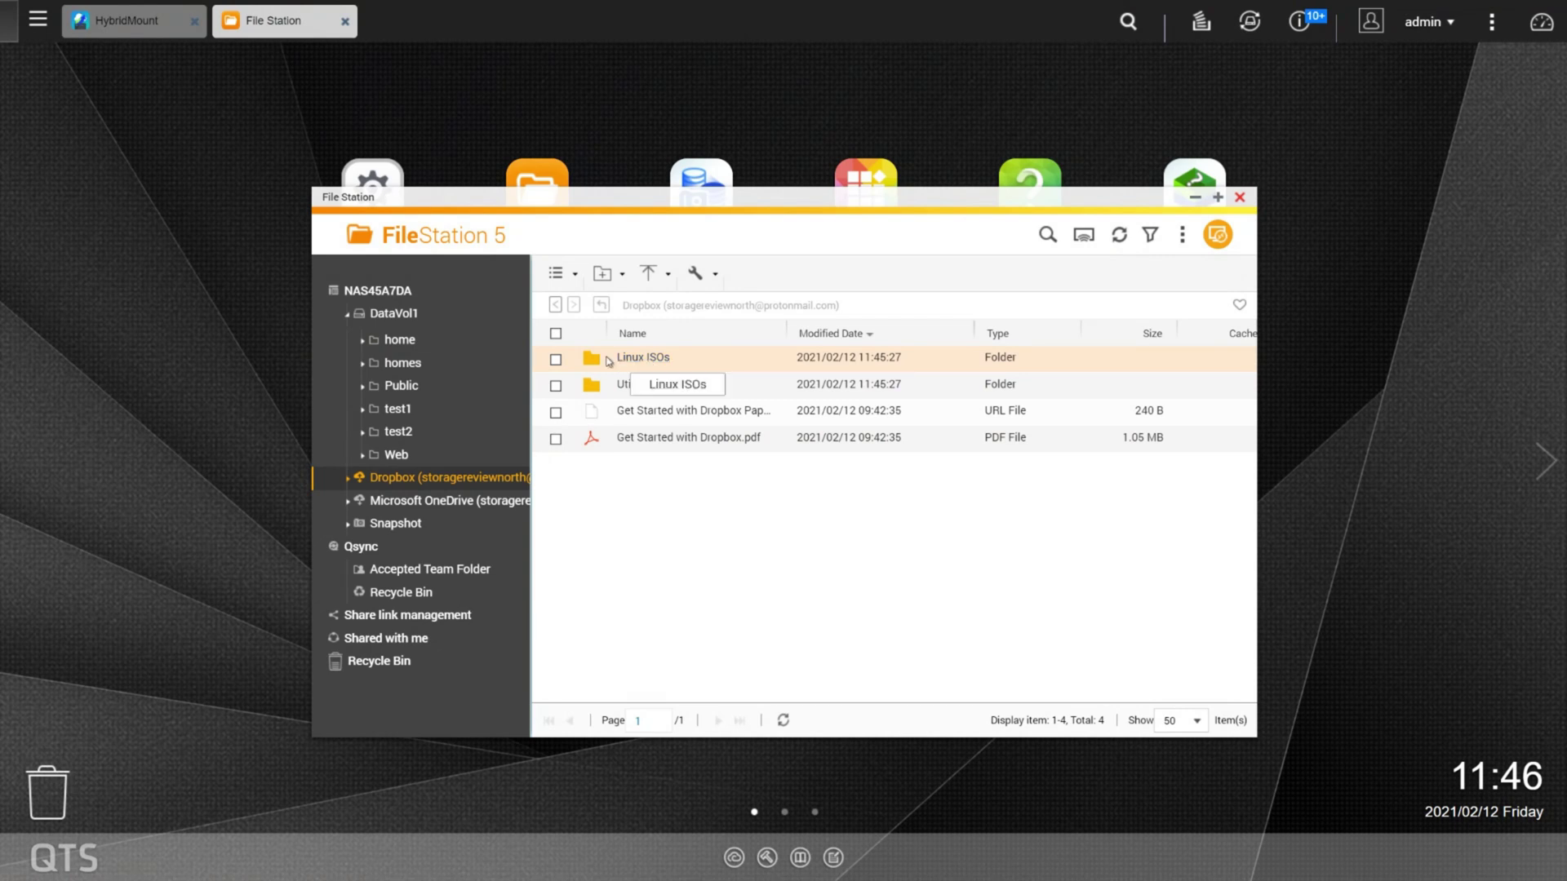
{"action": "left_click", "coordinate": [556, 361]}
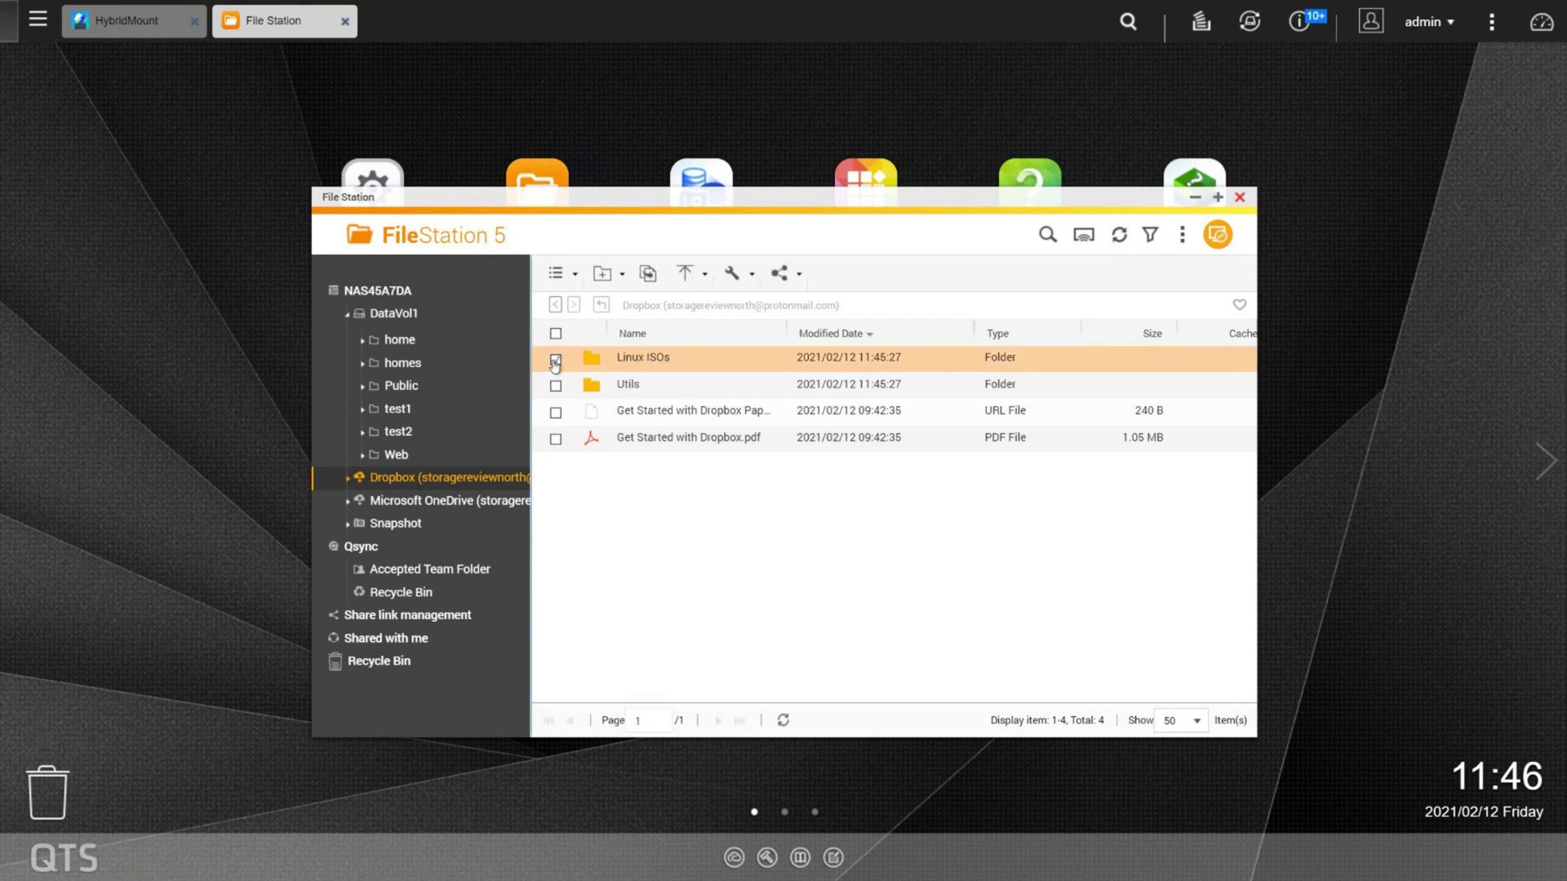
{"action": "left_click", "coordinate": [651, 275]}
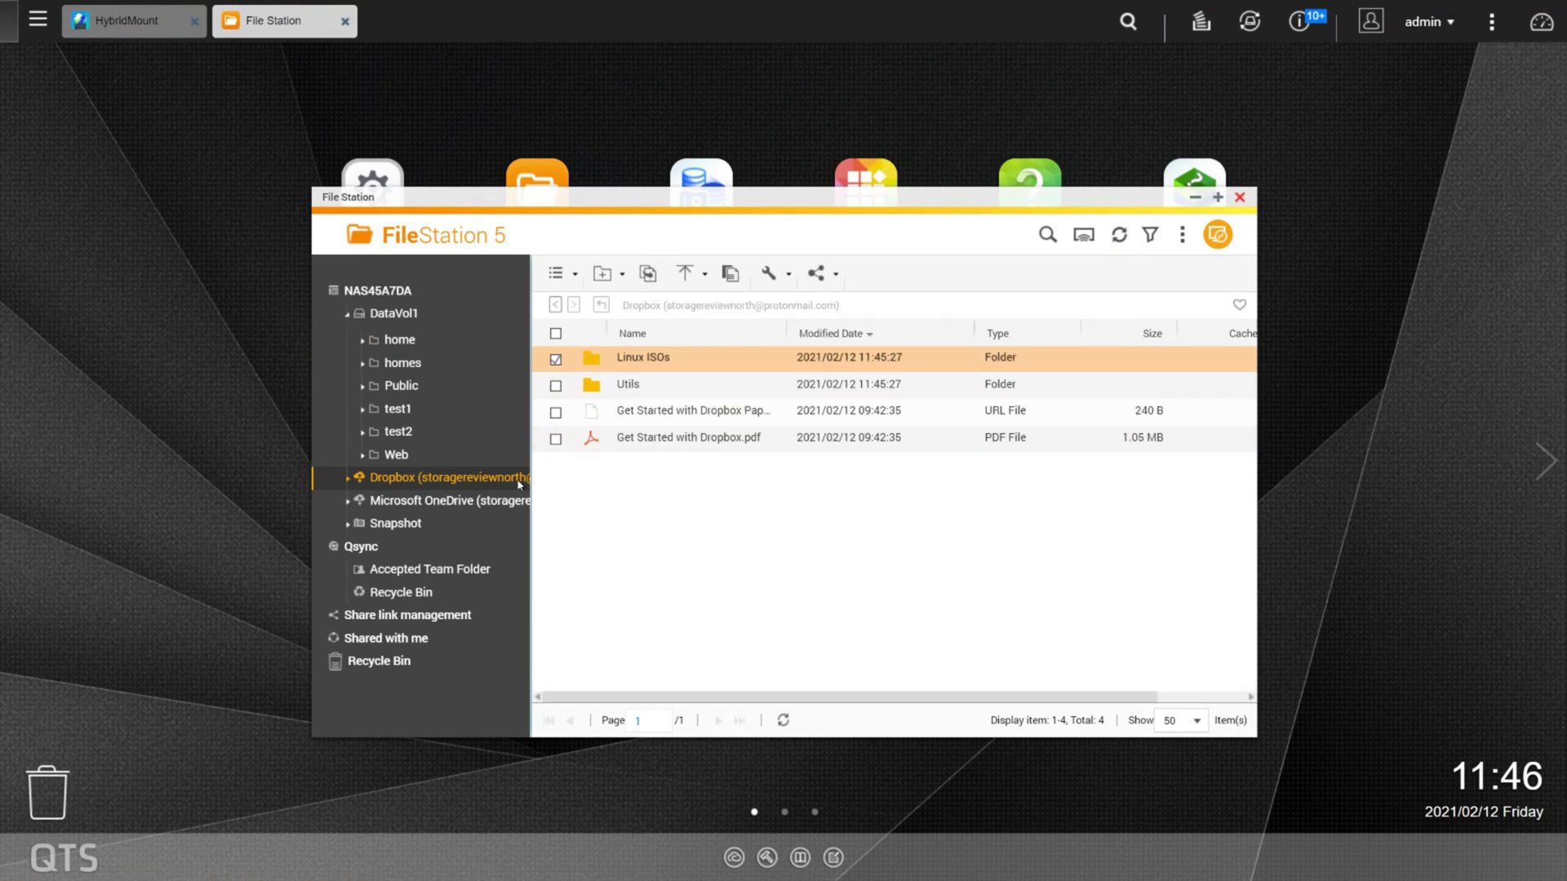
Paste the copied folder into the Microsoft OneDrive mount, skipping duplicate files, and check the background copy task
{"action": "left_click", "coordinate": [414, 501]}
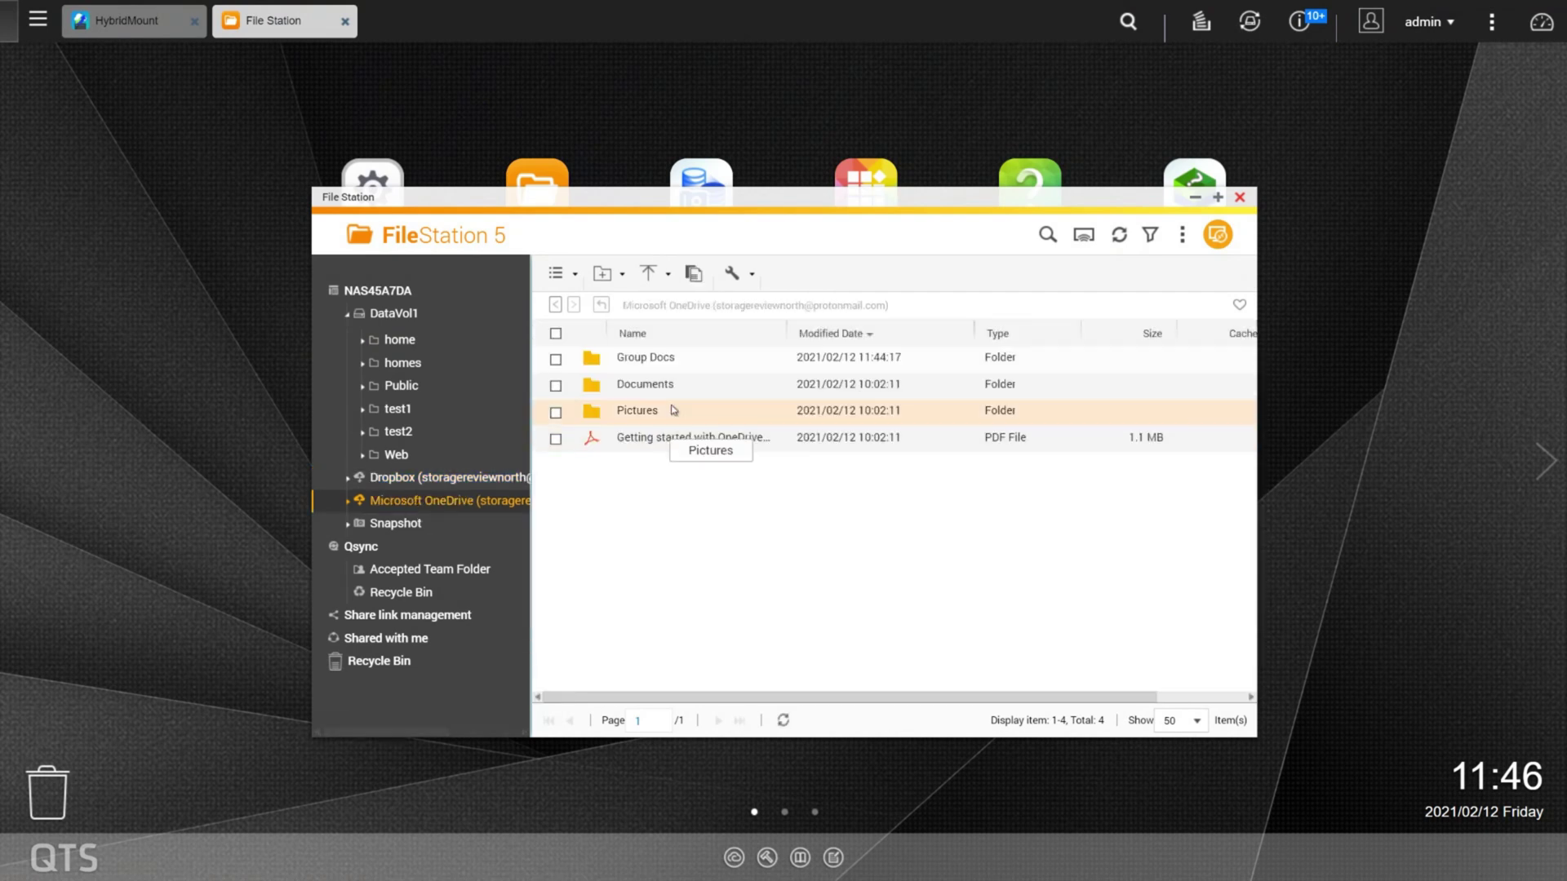
{"action": "left_click", "coordinate": [693, 274]}
{"action": "left_click", "coordinate": [705, 445]}
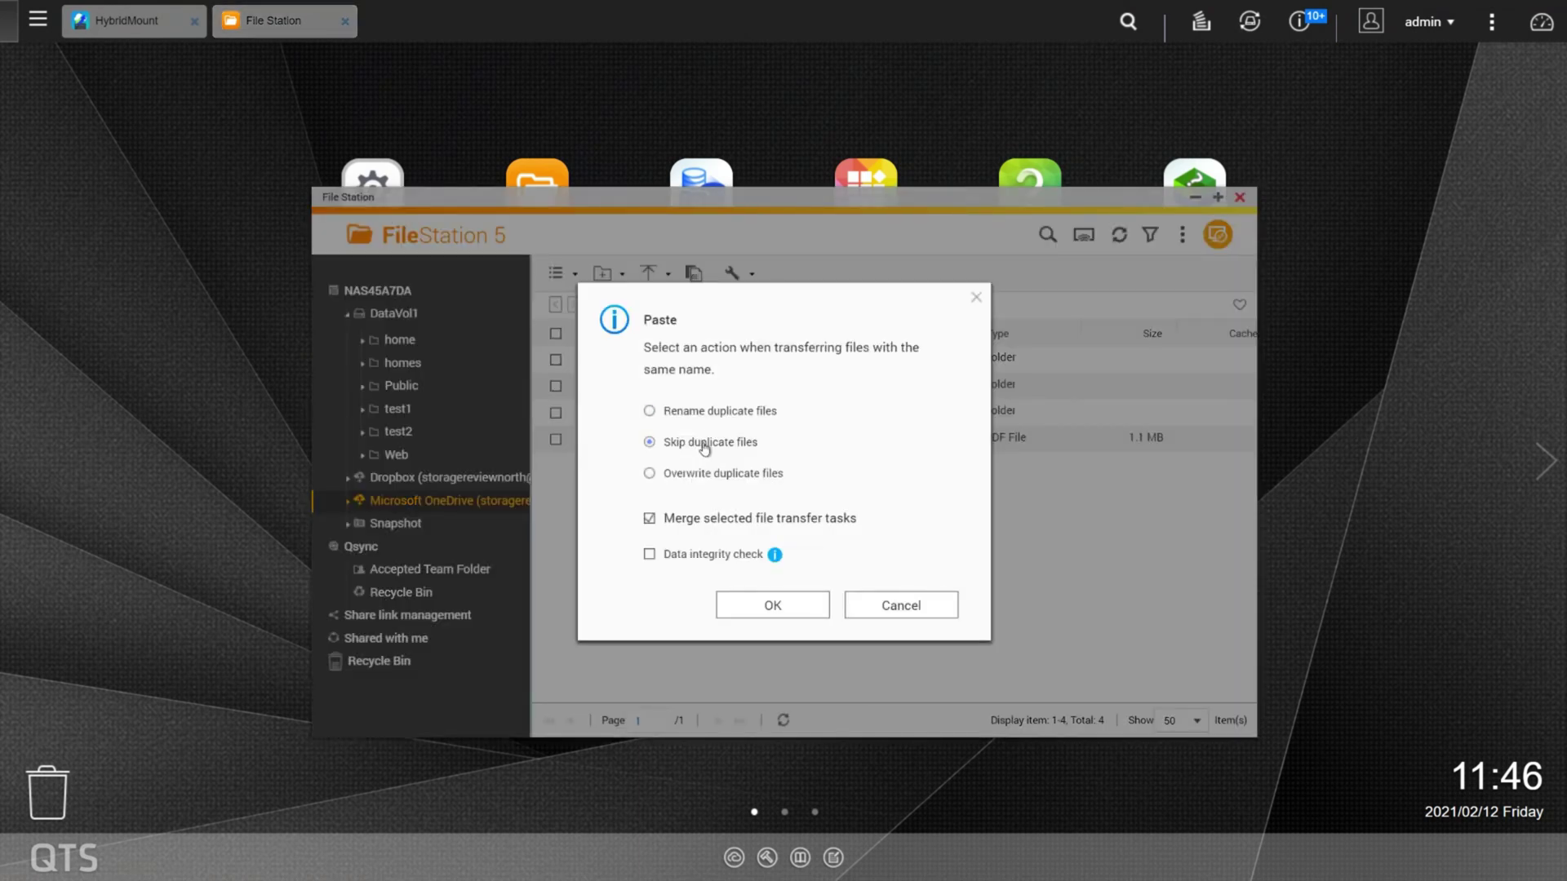
{"action": "left_click", "coordinate": [765, 606]}
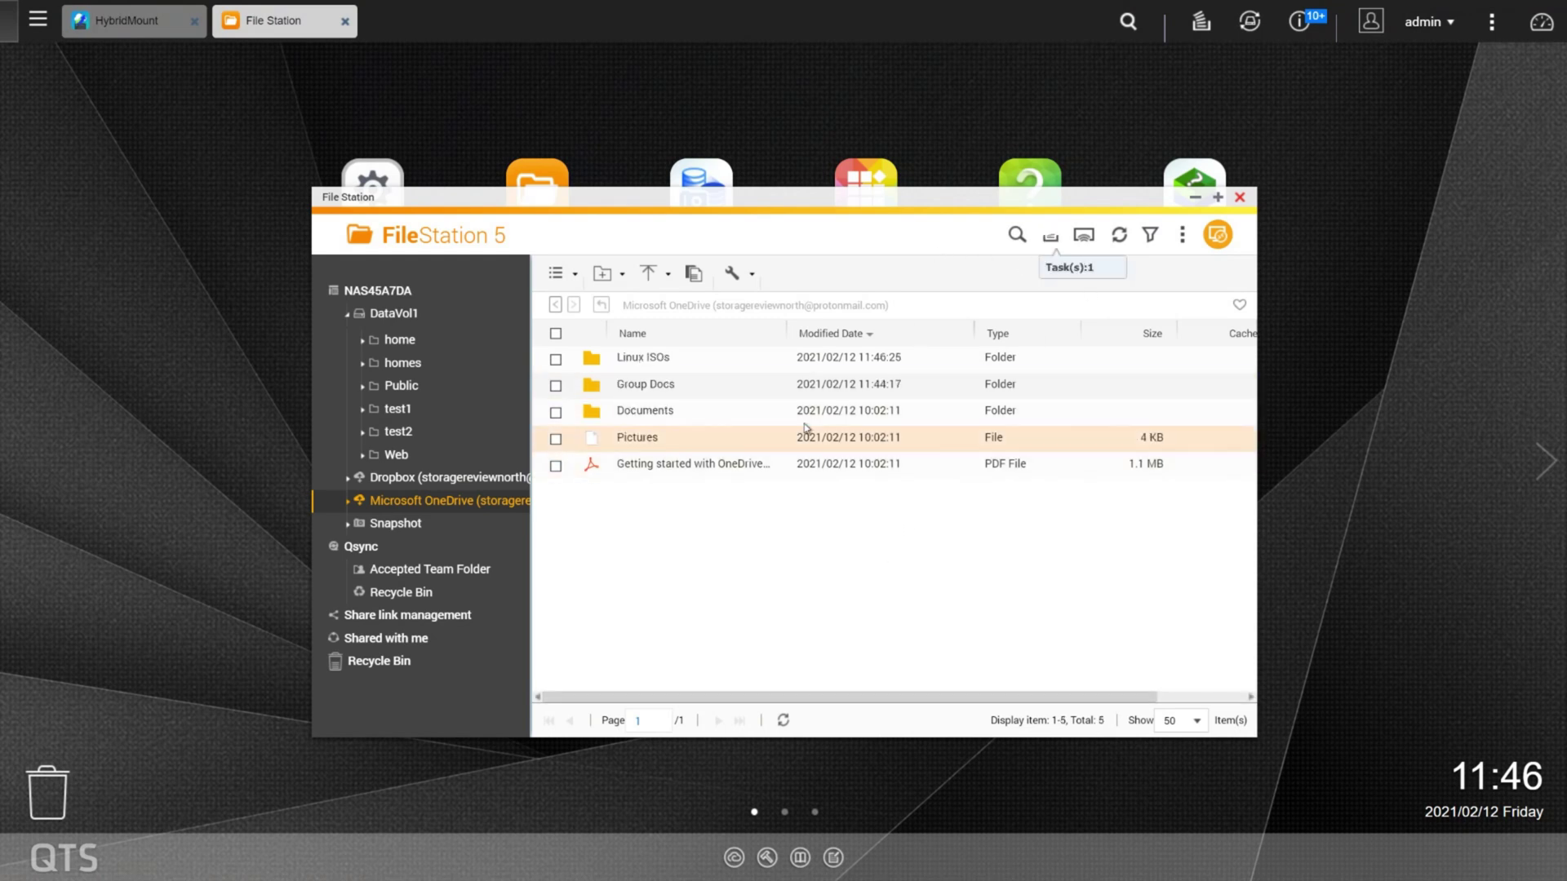
{"action": "left_click", "coordinate": [1052, 239]}
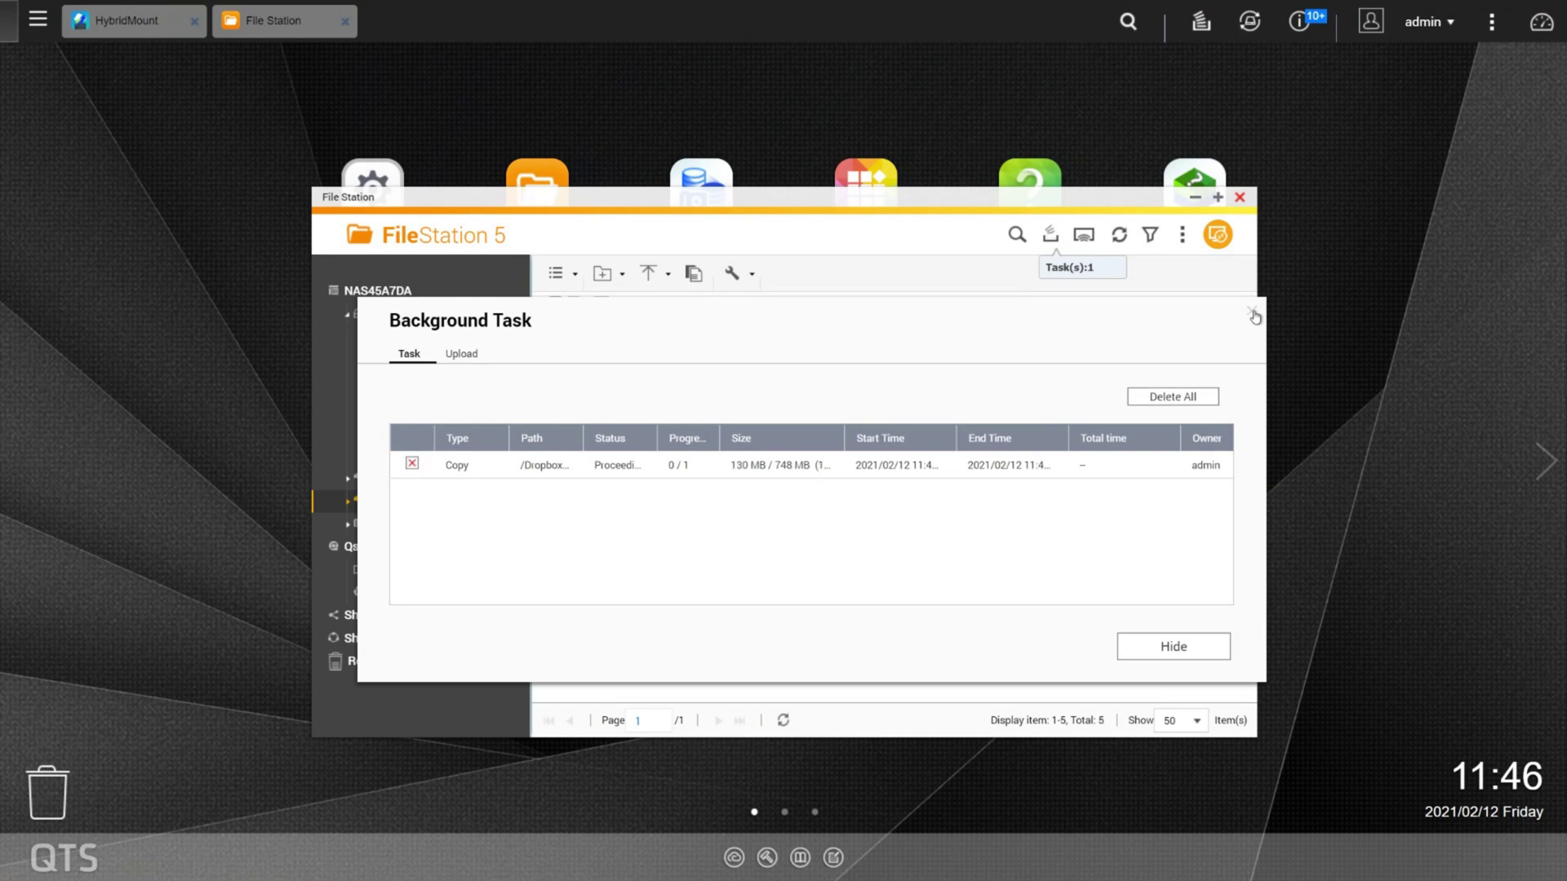
{"action": "left_click", "coordinate": [1253, 313]}
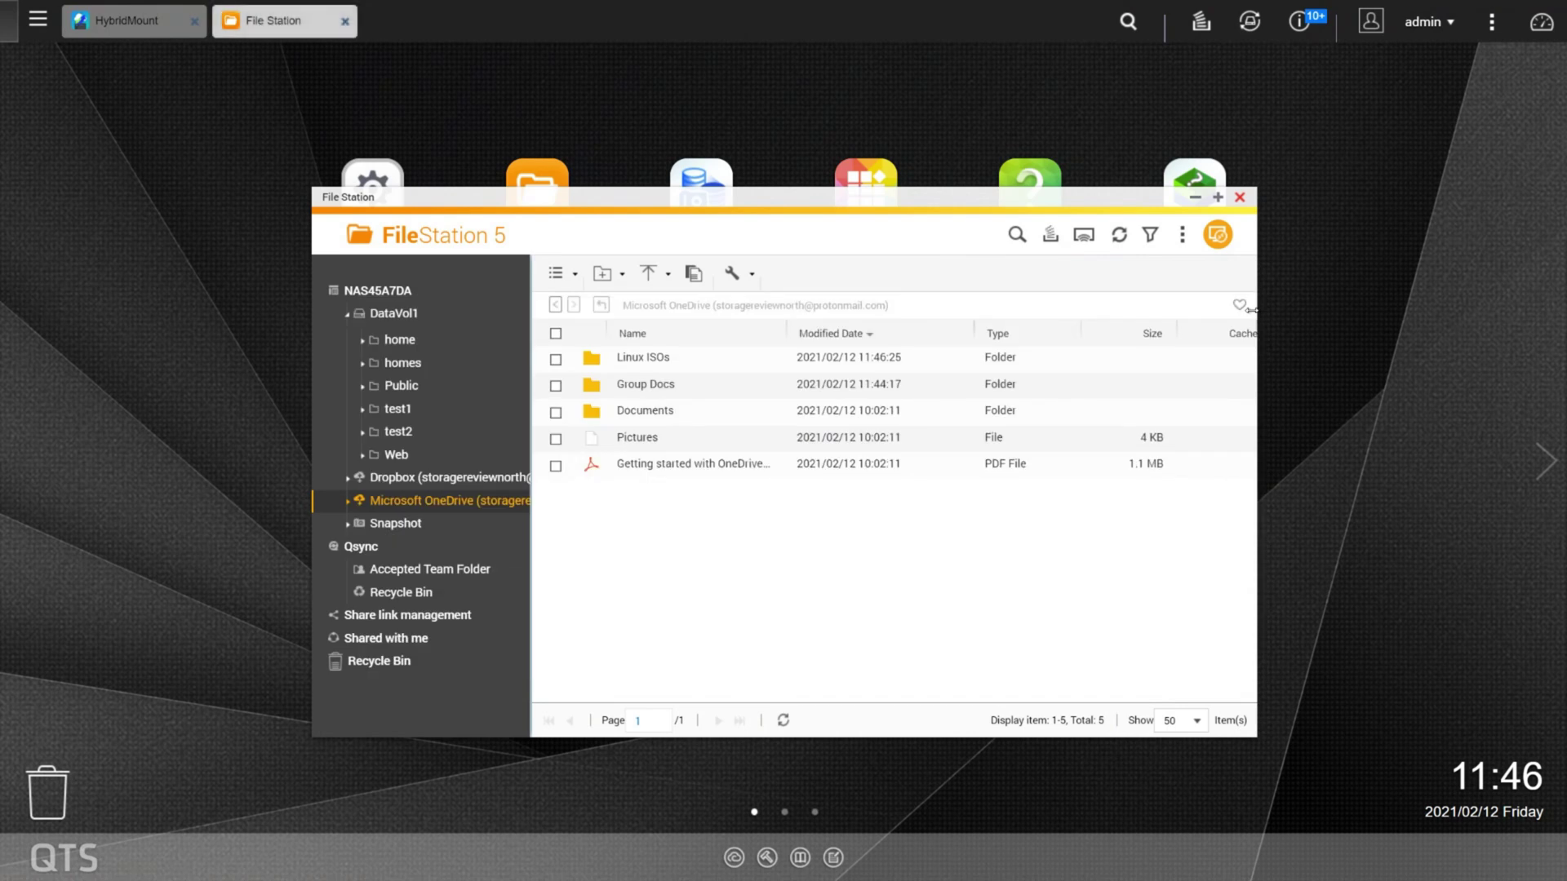